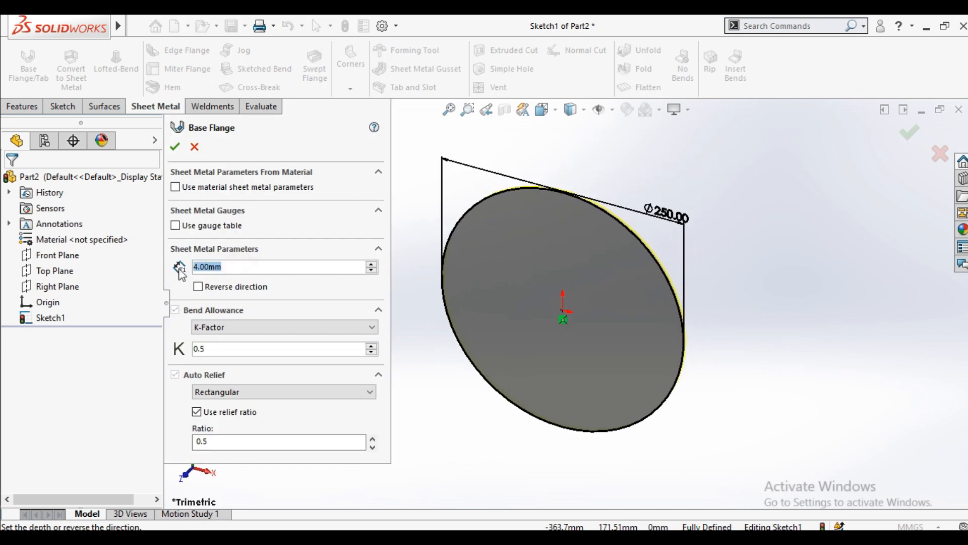
Create the 4 mm thick base flange from the 250 mm circle and start a sketch on its front face.
{"action": "key", "text": "Return"}
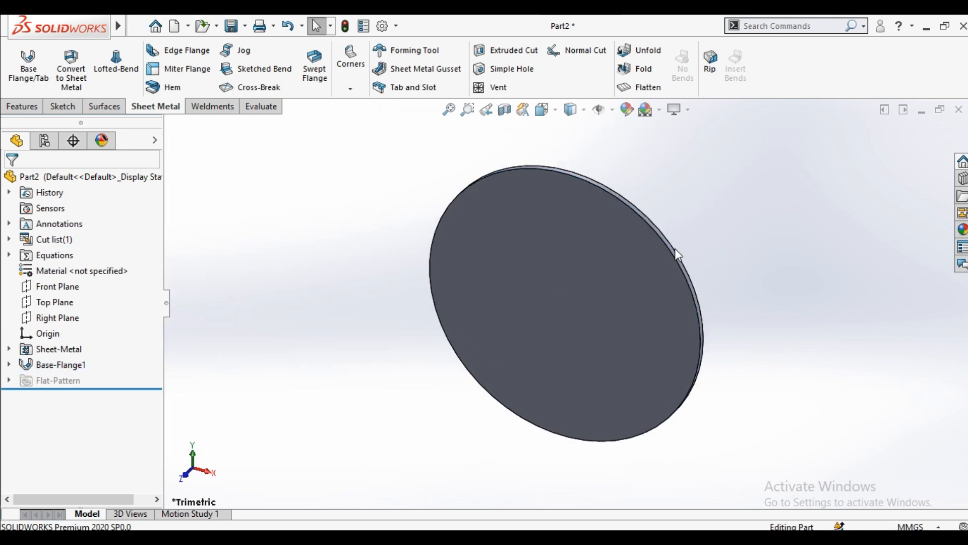
{"action": "middle_click_drag", "start_coordinate": [695, 251], "coordinate": [585, 270]}
{"action": "left_click", "coordinate": [585, 271]}
{"action": "left_click", "coordinate": [642, 209]}
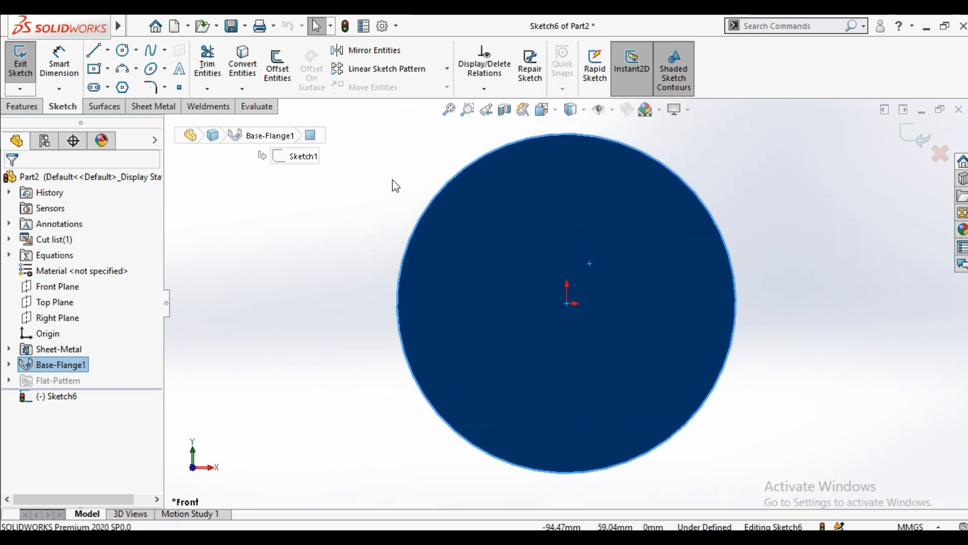
Sketch a vertical centreline from the origin up past the disc's upper edge.
{"action": "left_click", "coordinate": [107, 50]}
{"action": "left_click", "coordinate": [117, 84]}
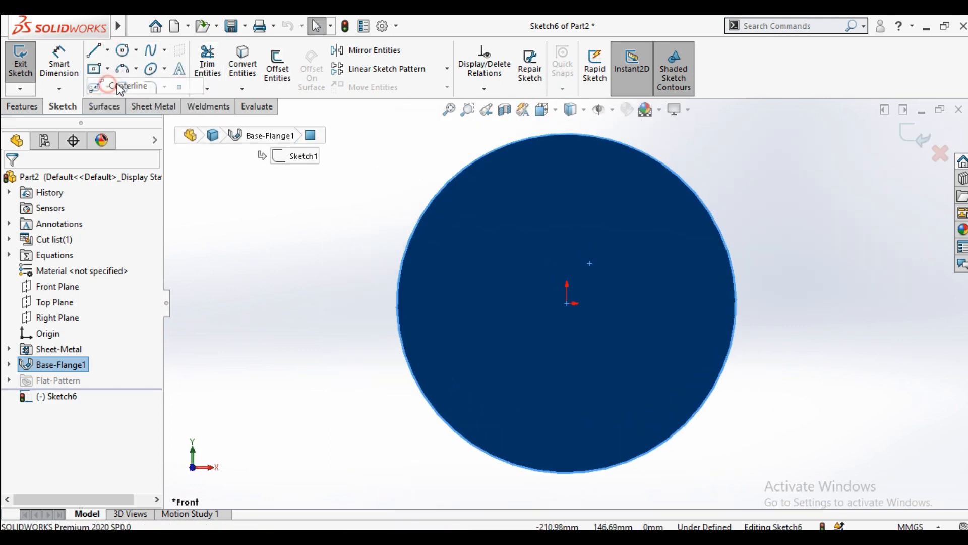
{"action": "left_click", "coordinate": [566, 303]}
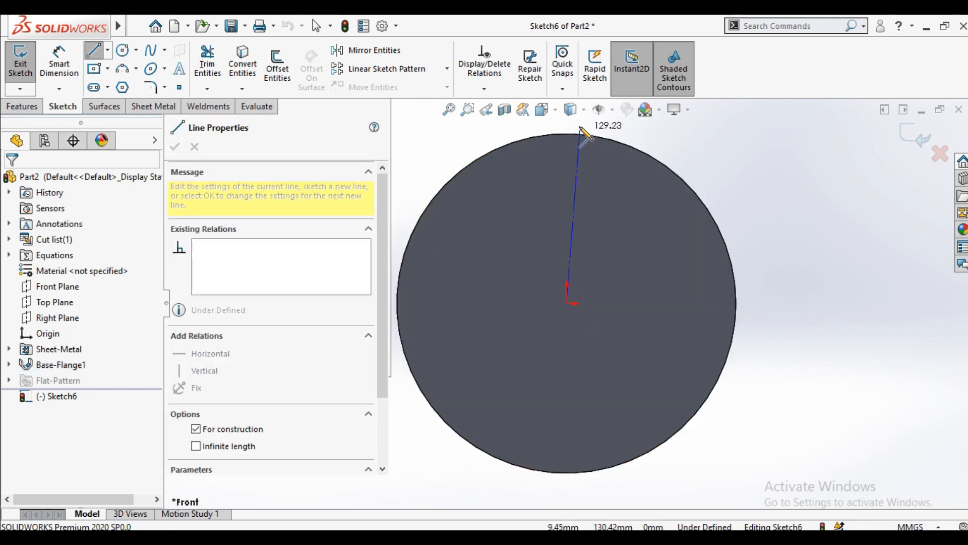
{"action": "left_click", "coordinate": [566, 157]}
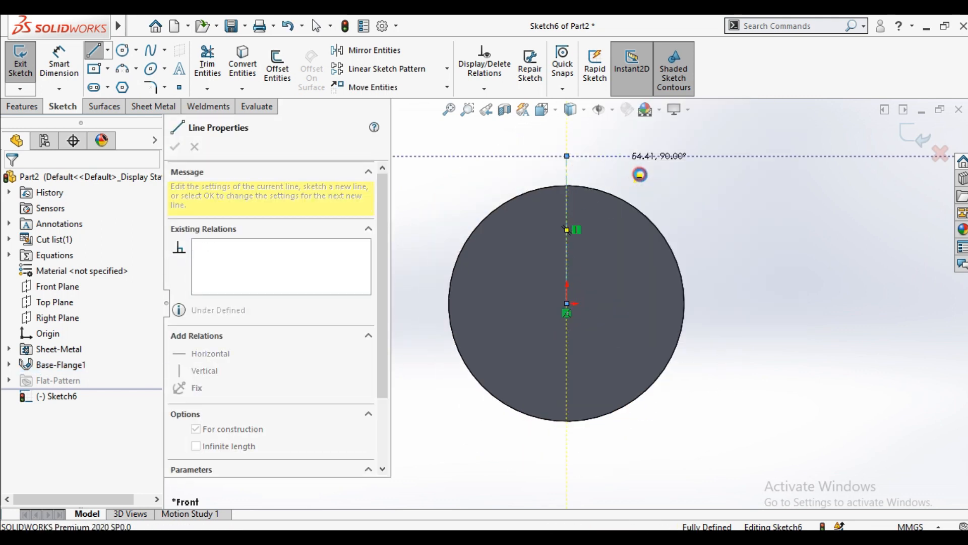
{"action": "key", "text": "Escape"}
Sketch a circle about 10 mm in diameter on the centreline, centred about 86 mm above the origin.
{"action": "scroll", "coordinate": [589, 221], "scroll_direction": "down", "scroll_amount": 4}
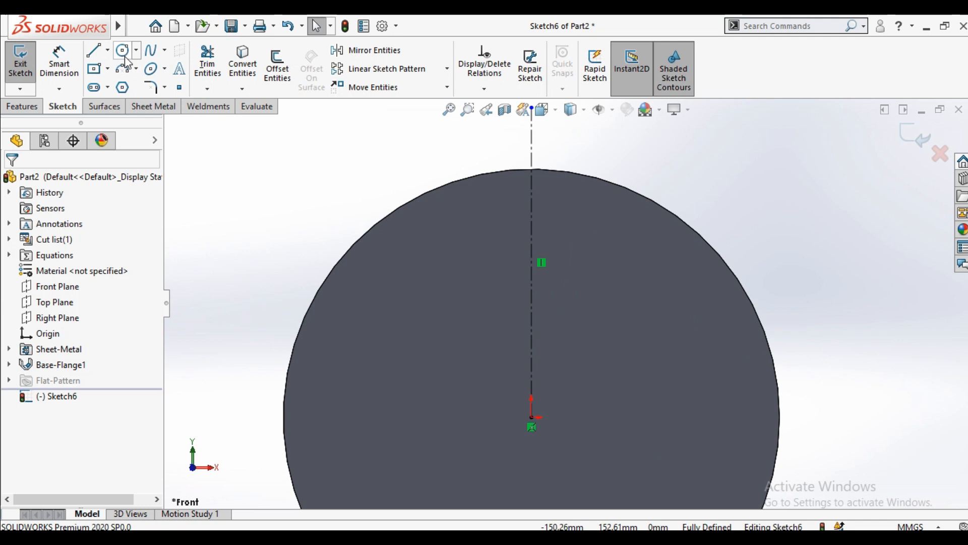
{"action": "left_click", "coordinate": [123, 52]}
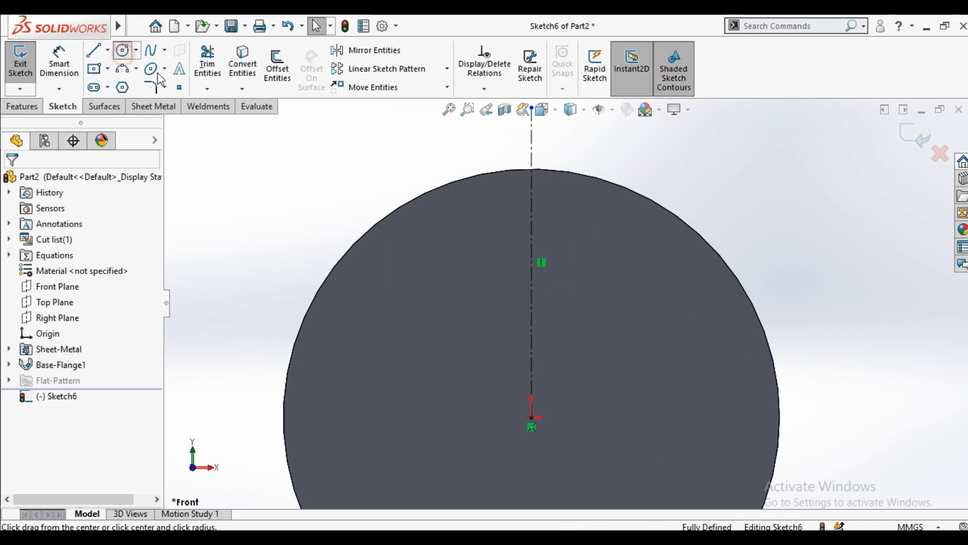
{"action": "left_click", "coordinate": [533, 249]}
{"action": "left_click", "coordinate": [542, 250]}
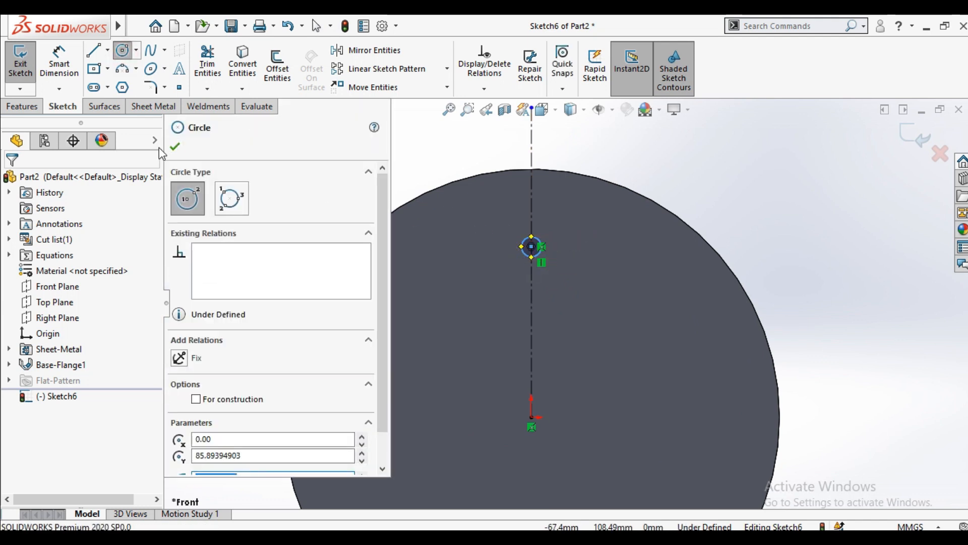
Dimension the distance between the small circle's centre and the origin as 90 mm.
{"action": "left_click", "coordinate": [59, 63]}
{"action": "scroll", "coordinate": [525, 248], "scroll_direction": "down", "scroll_amount": 2}
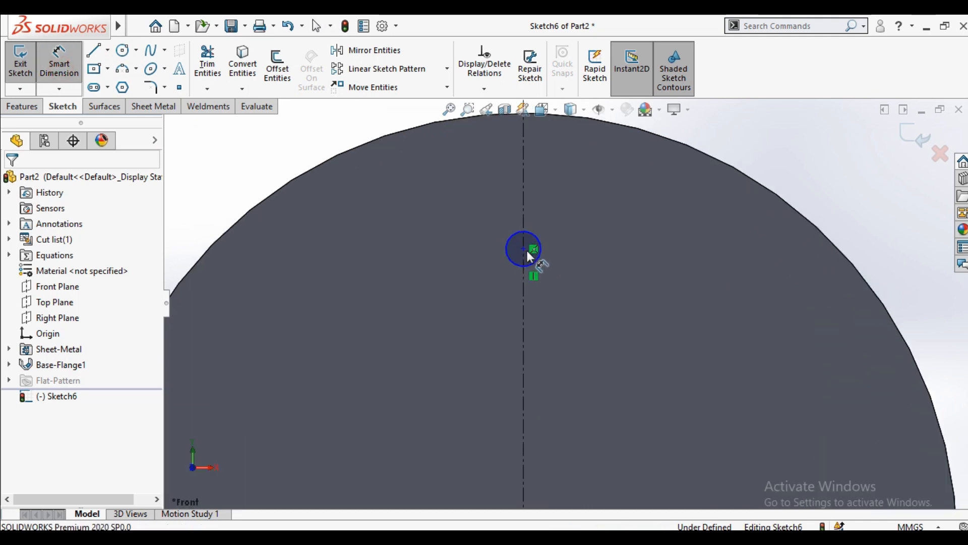
{"action": "left_click", "coordinate": [524, 249]}
{"action": "scroll", "coordinate": [560, 310], "scroll_direction": "up", "scroll_amount": 2}
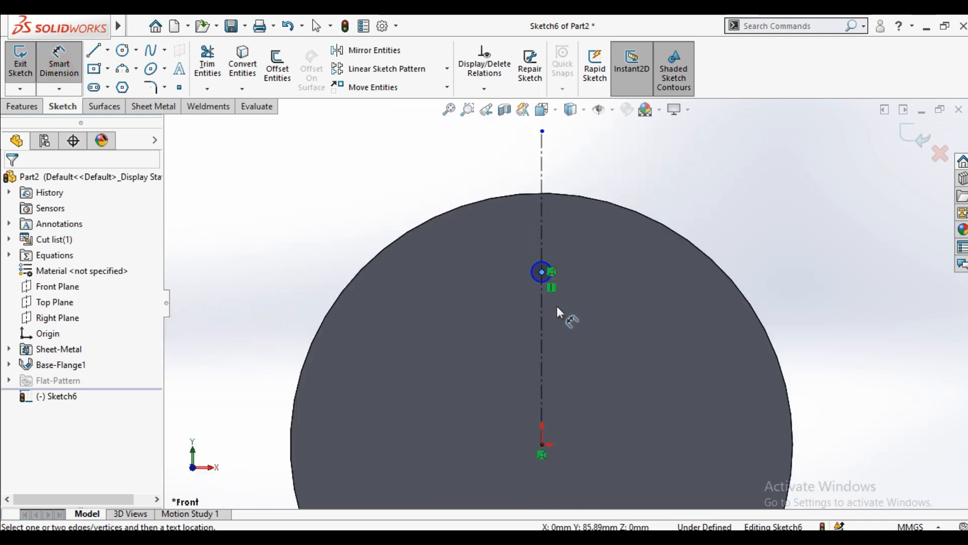
{"action": "left_click", "coordinate": [541, 445]}
{"action": "scroll", "coordinate": [643, 413], "scroll_direction": "up", "scroll_amount": 2}
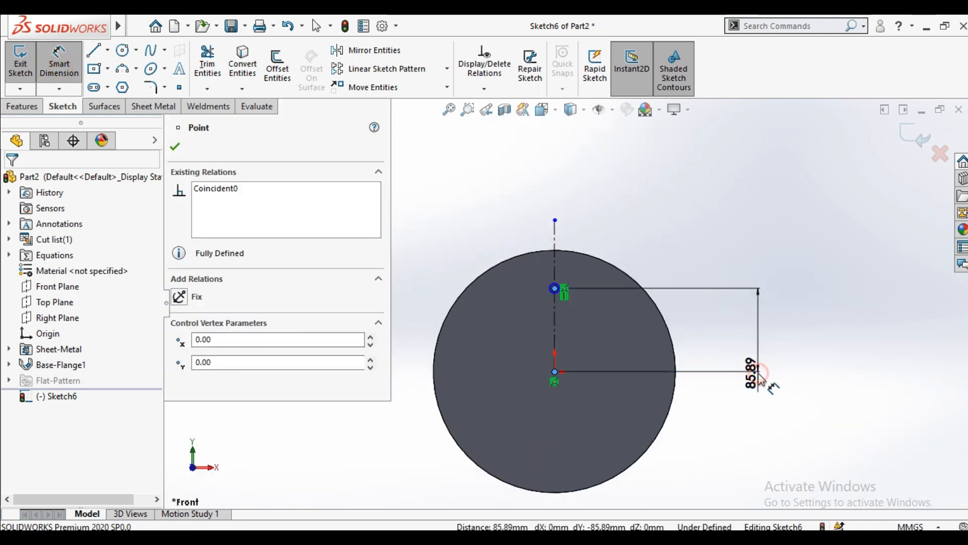
{"action": "left_click", "coordinate": [764, 376]}
{"action": "type", "text": "90"}
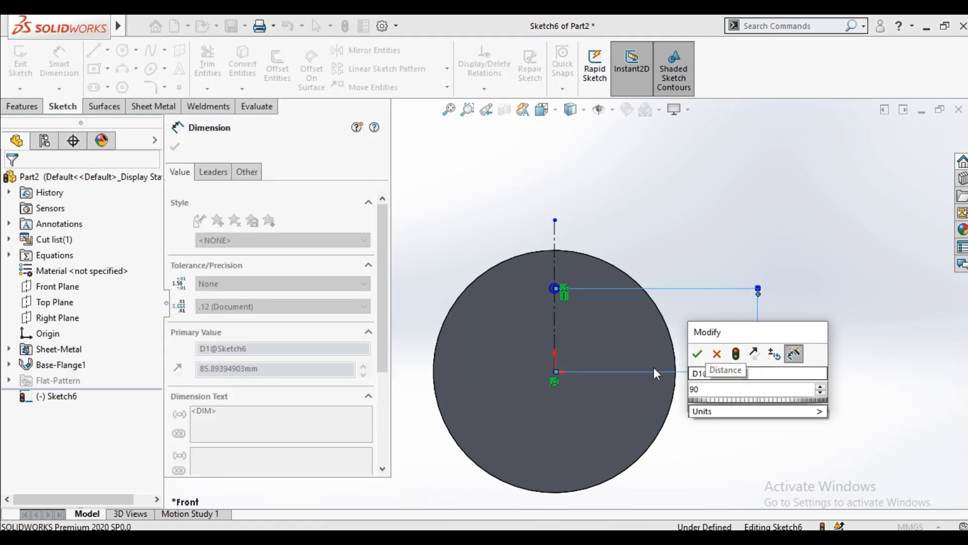
{"action": "key", "text": "Return"}
{"action": "left_click", "coordinate": [176, 150]}
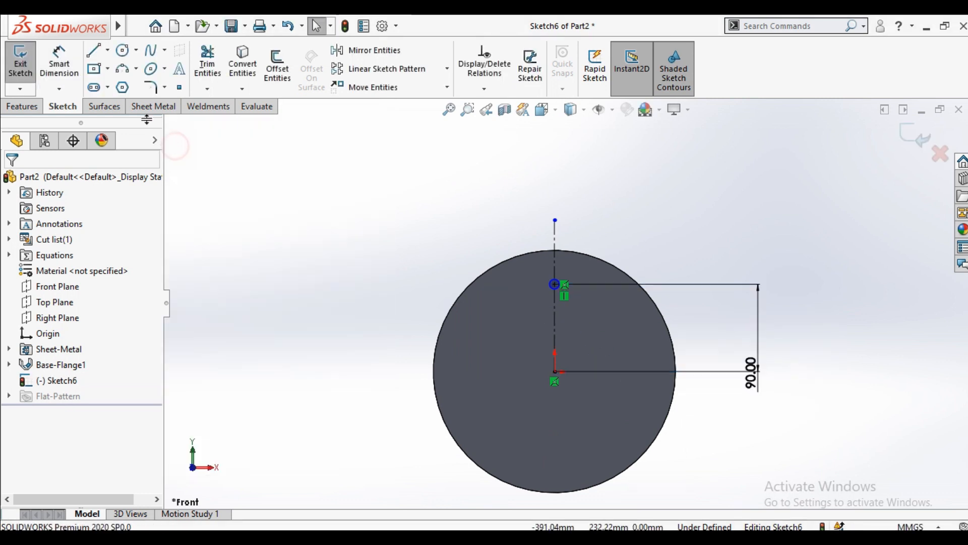
Dimension the small circle's diameter as 10 mm.
{"action": "scroll", "coordinate": [558, 285], "scroll_direction": "down", "scroll_amount": 4}
{"action": "left_click", "coordinate": [573, 256]}
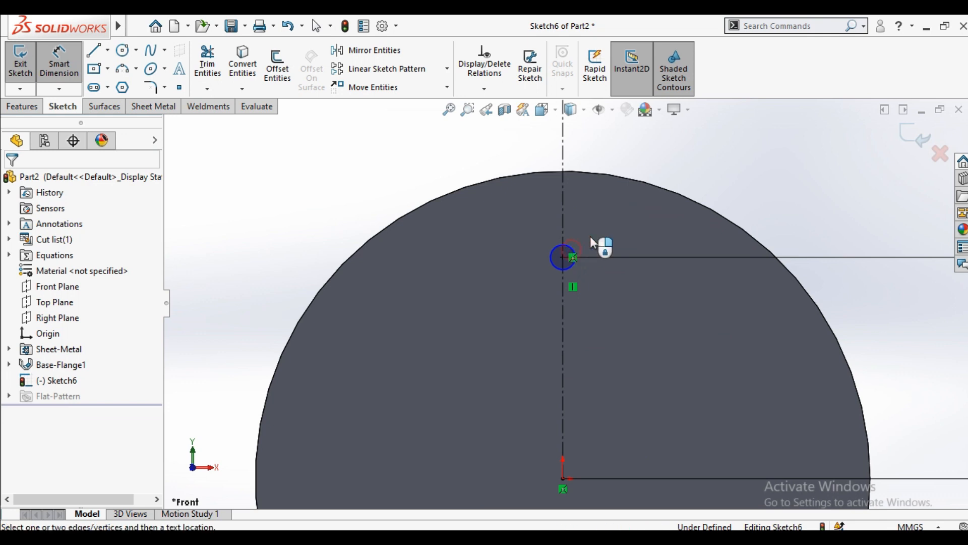
{"action": "left_click", "coordinate": [737, 170]}
{"action": "type", "text": "10"}
{"action": "key", "text": "Return"}
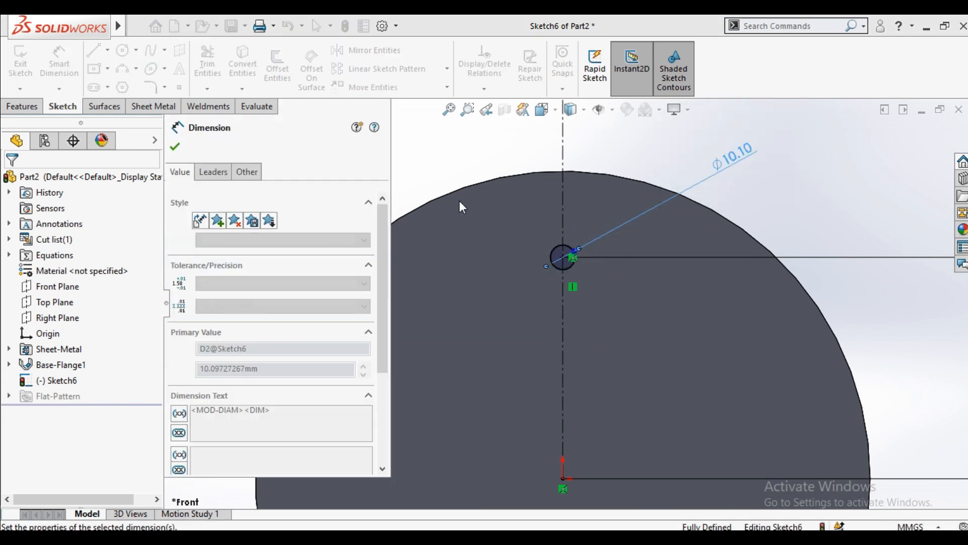
{"action": "left_click", "coordinate": [176, 147]}
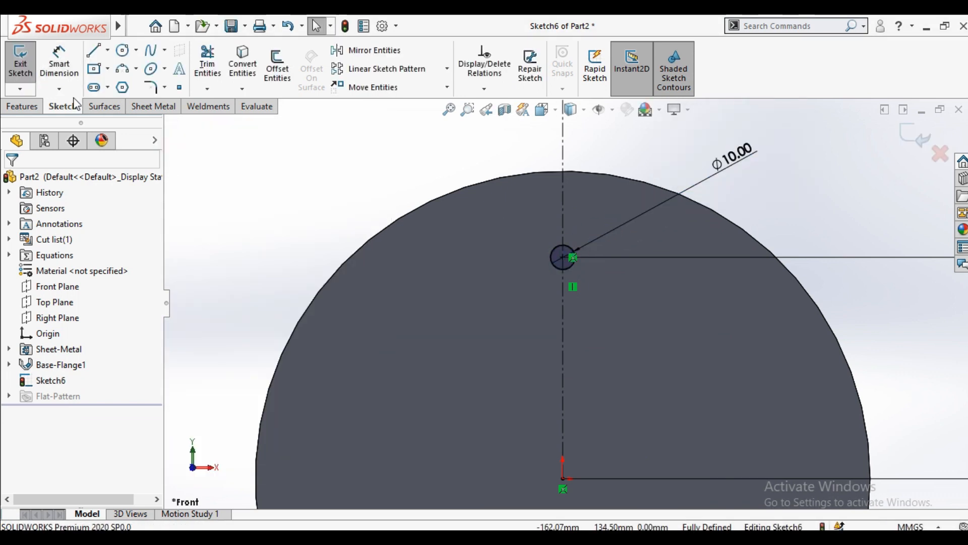
{"action": "left_click", "coordinate": [22, 71]}
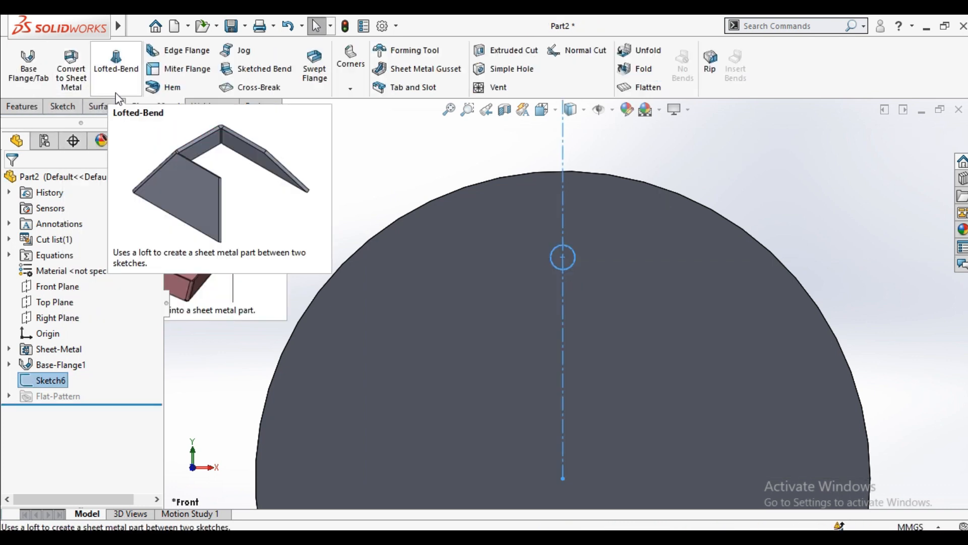
{"action": "left_click", "coordinate": [334, 146]}
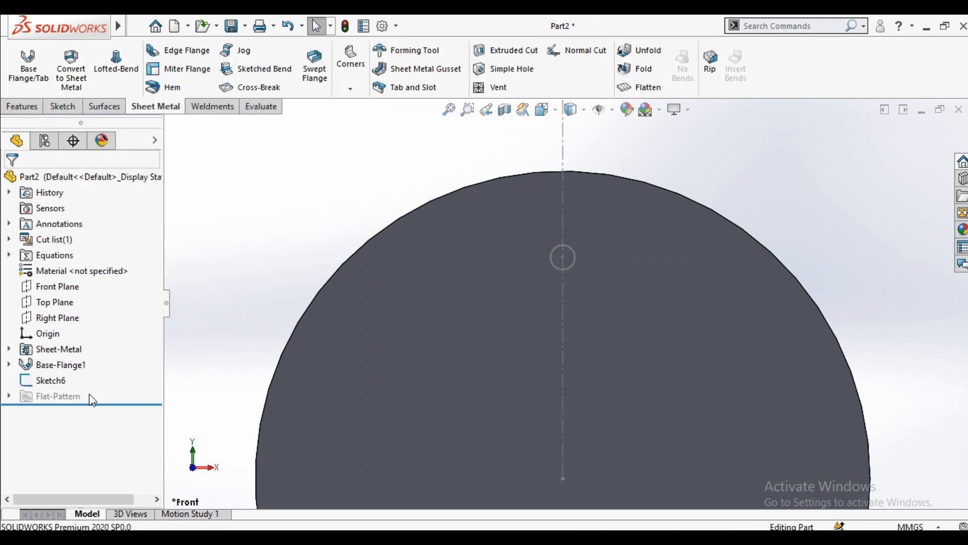
{"action": "left_click", "coordinate": [53, 380]}
{"action": "left_click", "coordinate": [71, 337]}
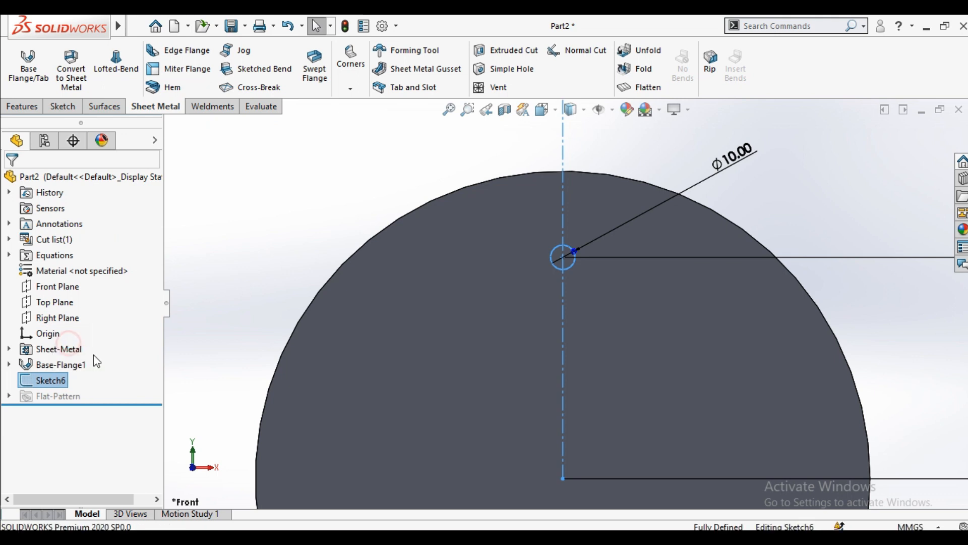
Sketch a centre rectangle about 5 mm wide on the centreline, reaching from the small circle's centre past the disc's edge.
{"action": "scroll", "coordinate": [575, 201], "scroll_direction": "down", "scroll_amount": 2}
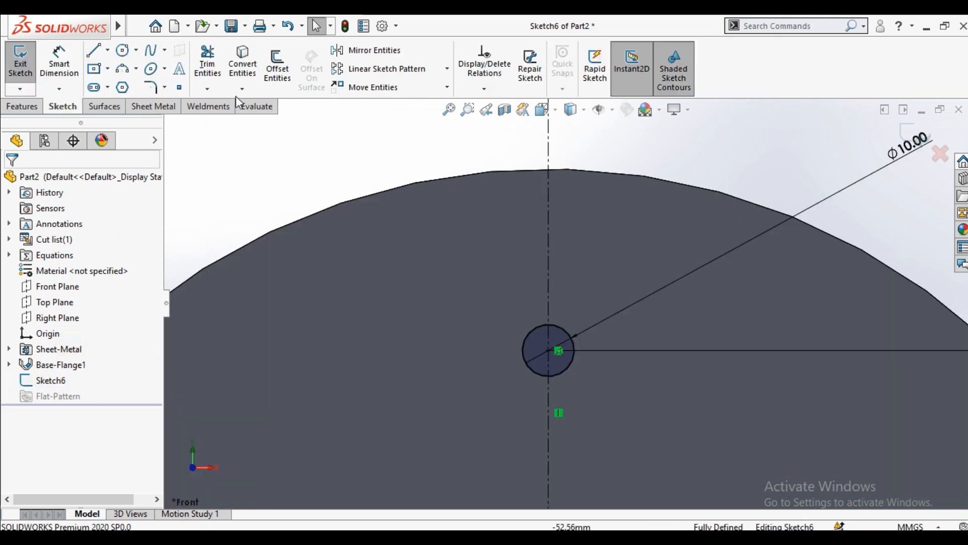
{"action": "left_click", "coordinate": [101, 69]}
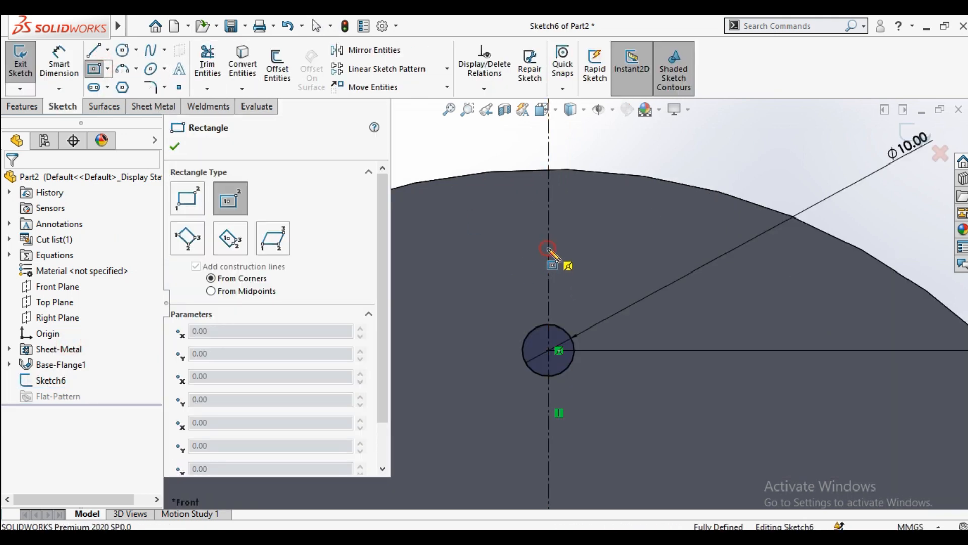
{"action": "left_click", "coordinate": [548, 249]}
{"action": "left_click", "coordinate": [562, 146]}
{"action": "right_click", "coordinate": [580, 150]}
{"action": "left_click", "coordinate": [615, 160]}
Dimension the narrow rectangle's width as 2 mm.
{"action": "left_click", "coordinate": [74, 61]}
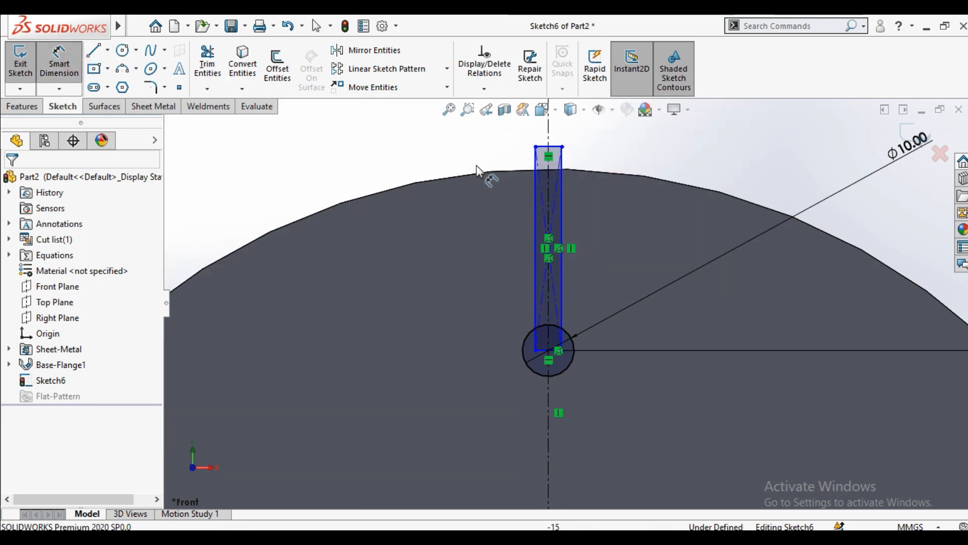
{"action": "left_click", "coordinate": [548, 154]}
{"action": "left_click", "coordinate": [539, 147]}
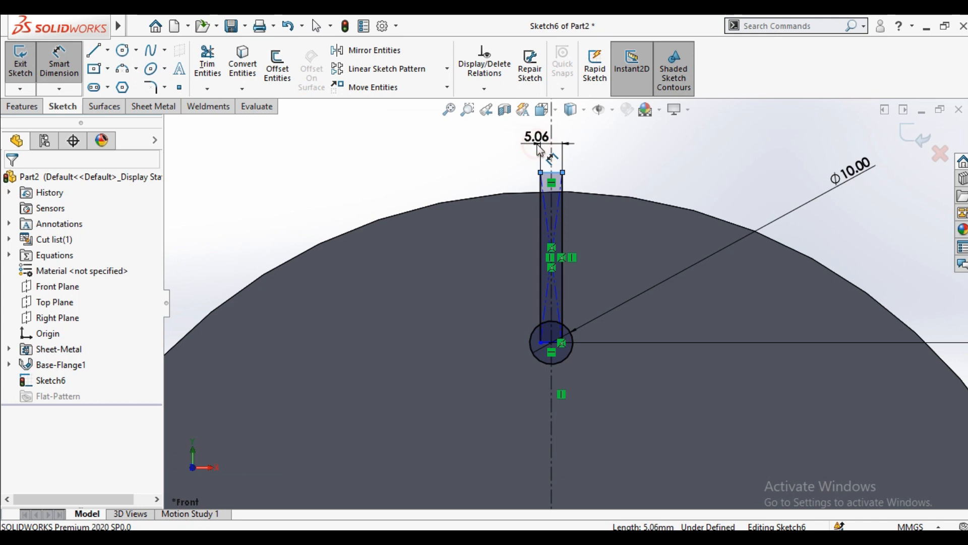
{"action": "type", "text": "2.00mm"}
{"action": "key", "text": "Return"}
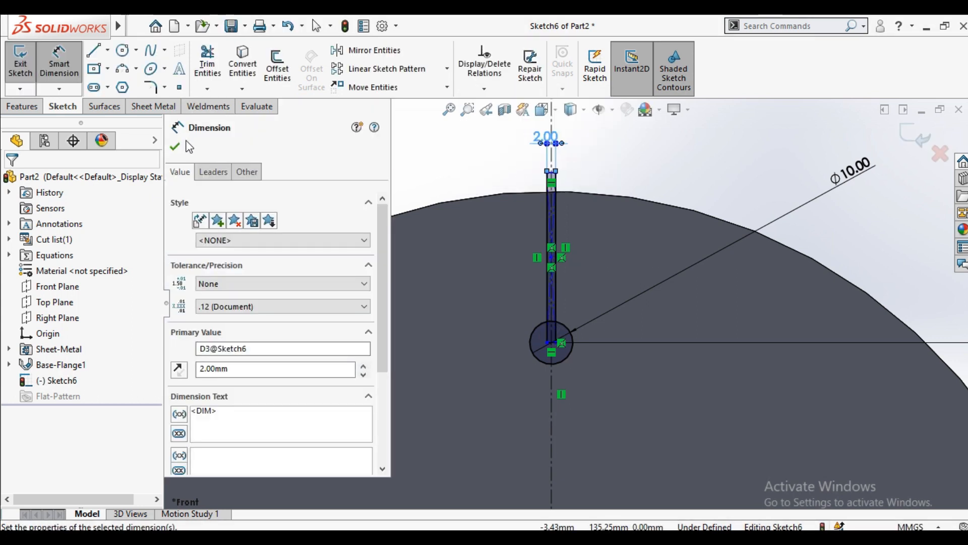
{"action": "left_click", "coordinate": [176, 146]}
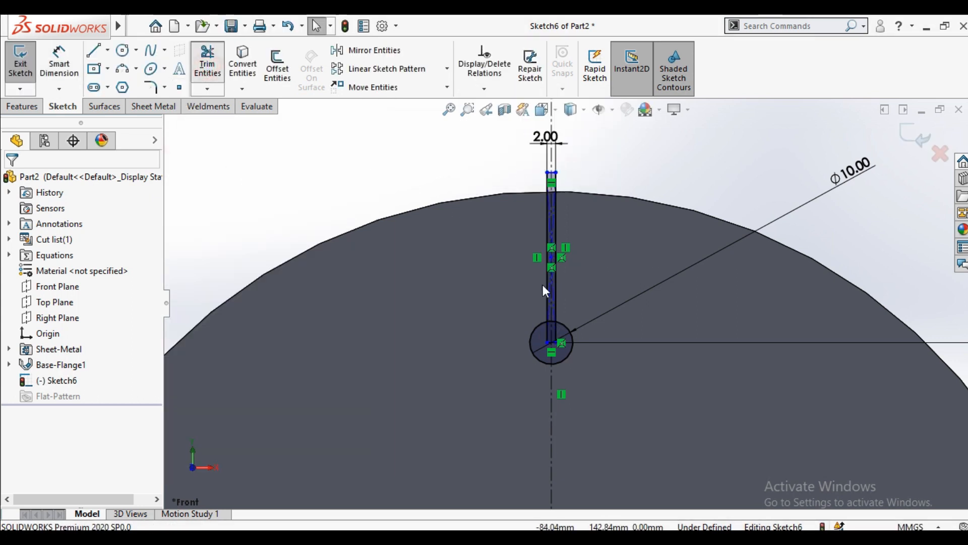
Trim the arc between the rectangle's sides and the rectangle's lines inside the circle to form one keyhole-shaped outline.
{"action": "scroll", "coordinate": [547, 316], "scroll_direction": "down", "scroll_amount": 8}
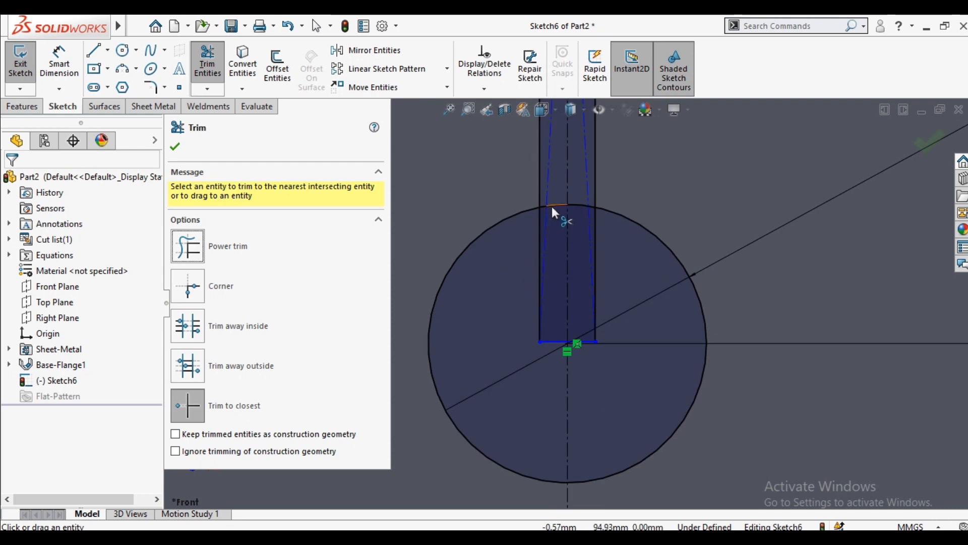
{"action": "left_click", "coordinate": [552, 206]}
{"action": "scroll", "coordinate": [583, 207], "scroll_direction": "down", "scroll_amount": 3}
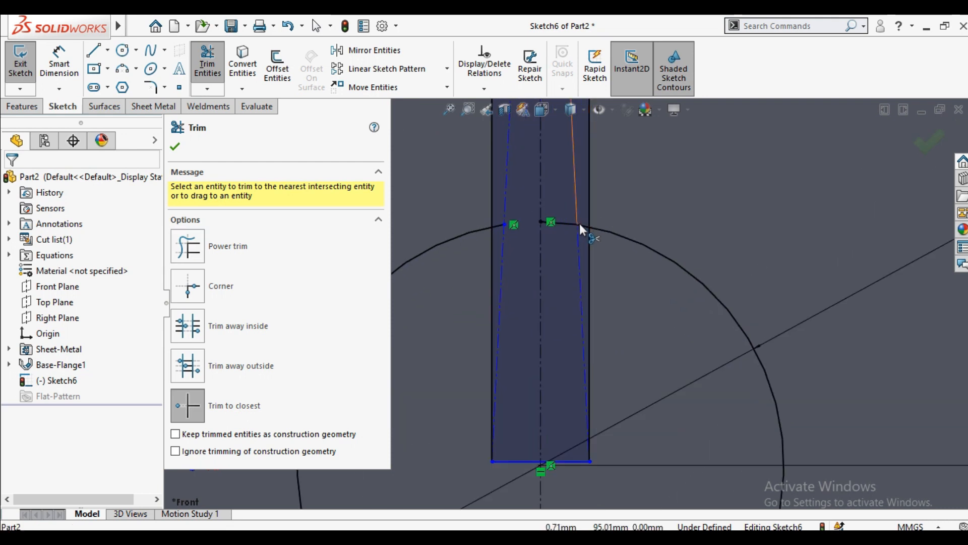
{"action": "left_click", "coordinate": [571, 224]}
{"action": "left_click", "coordinate": [590, 280]}
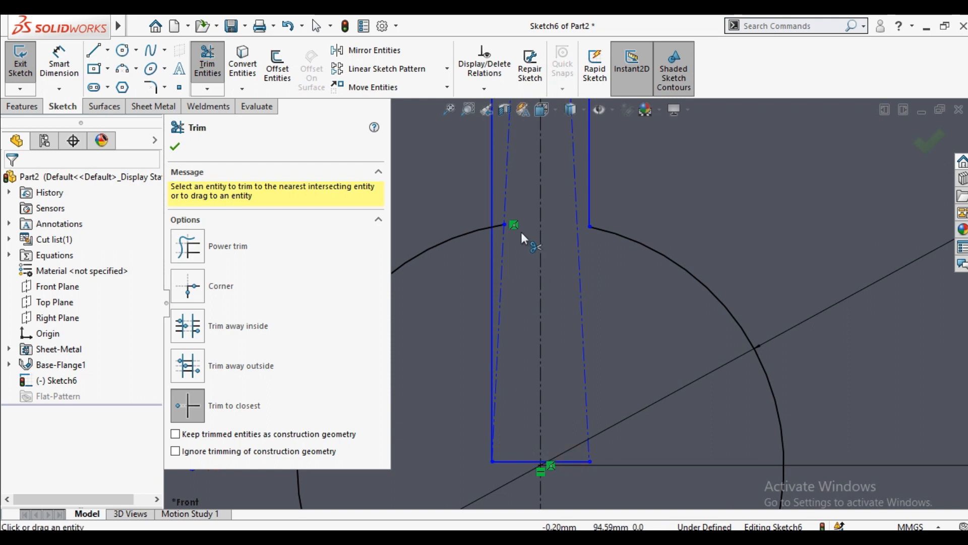
{"action": "left_click", "coordinate": [496, 226]}
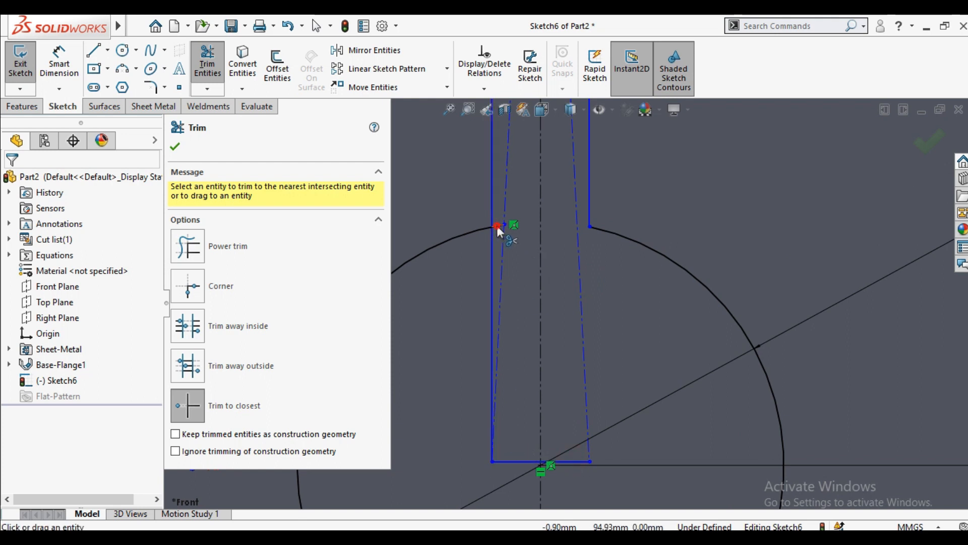
{"action": "left_click", "coordinate": [492, 285]}
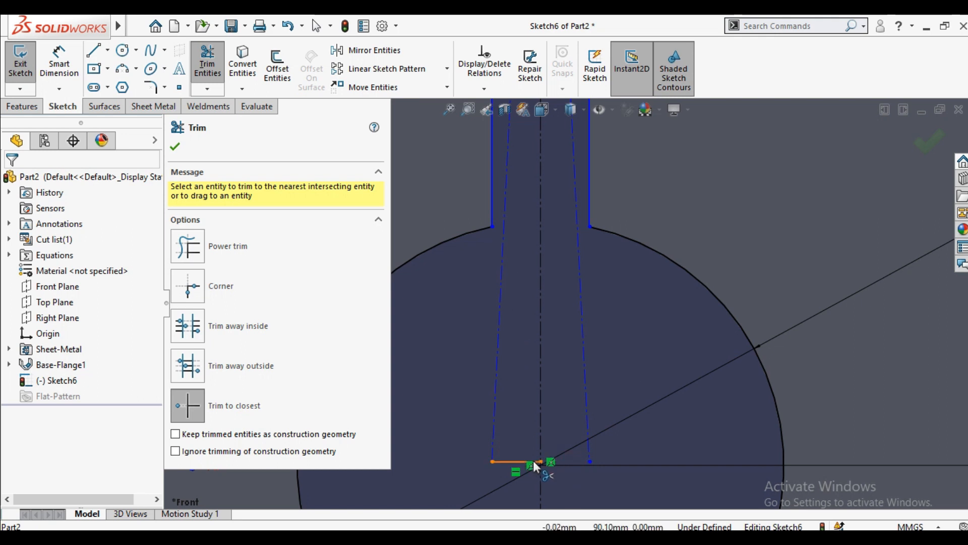
{"action": "left_click", "coordinate": [177, 146]}
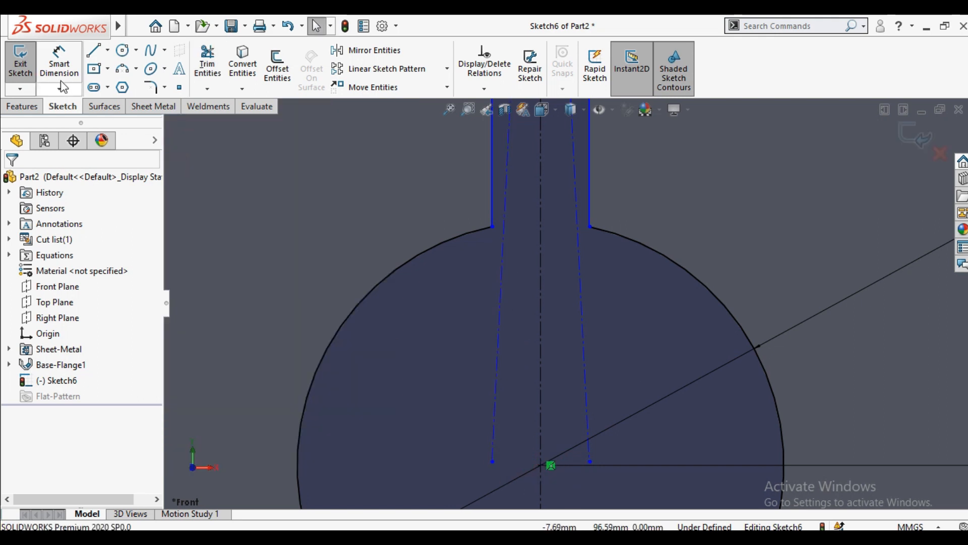
Exit the sketch and extrude-cut the keyhole-shaped contour through the disc, Blind 10 mm with Normal cut.
{"action": "left_click", "coordinate": [20, 65]}
{"action": "left_click", "coordinate": [149, 106]}
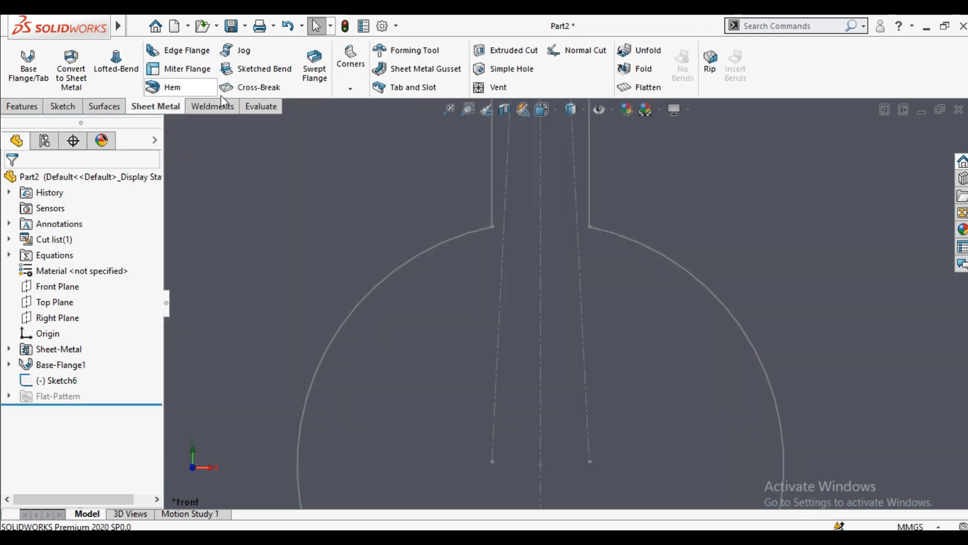
{"action": "left_click", "coordinate": [512, 57]}
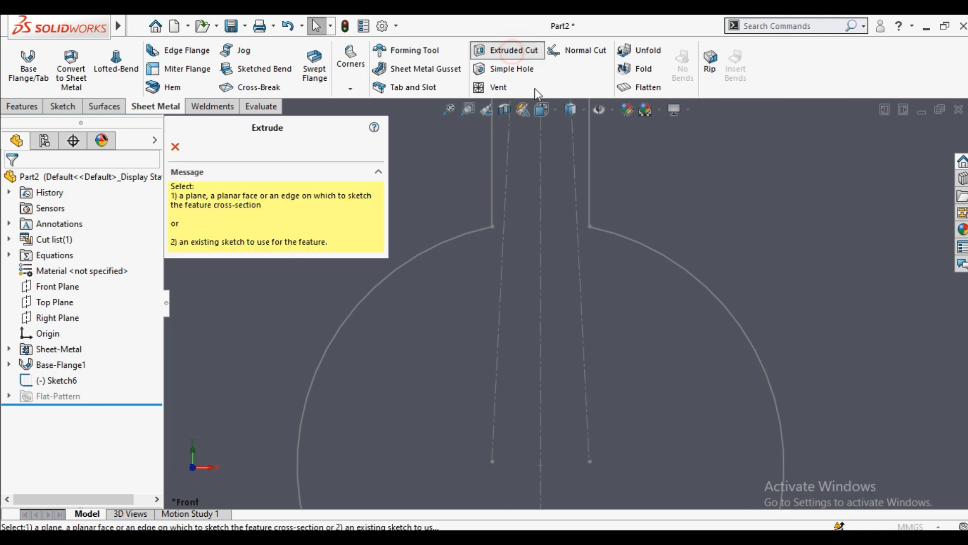
{"action": "left_click", "coordinate": [444, 248]}
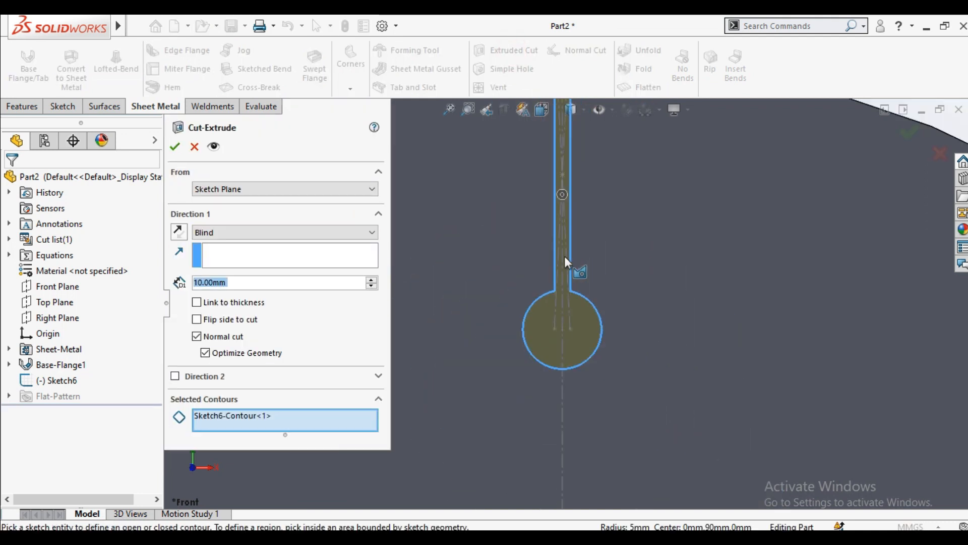
{"action": "left_click", "coordinate": [176, 145]}
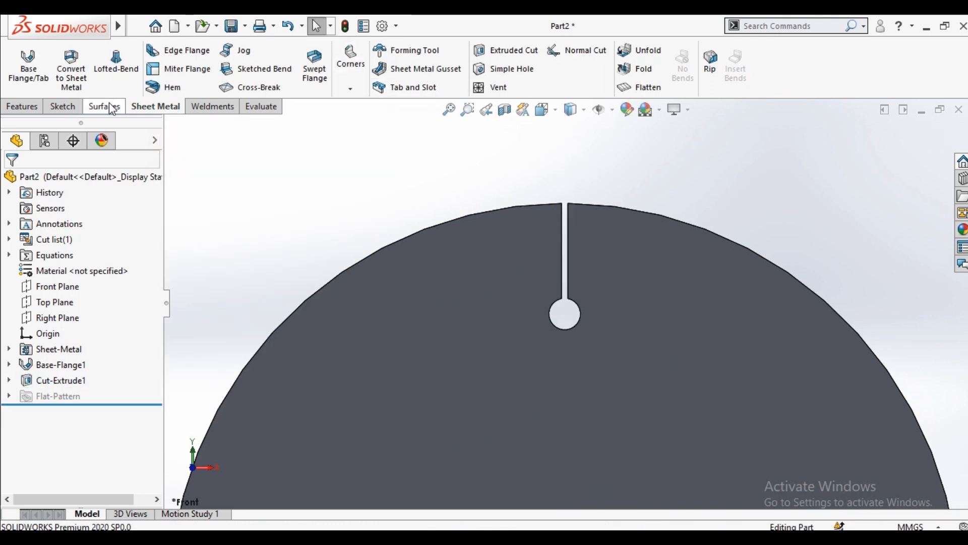
Set up a circular pattern of the keyhole cut around the disc's outer edge, equally spaced over 360°.
{"action": "left_click", "coordinate": [31, 107]}
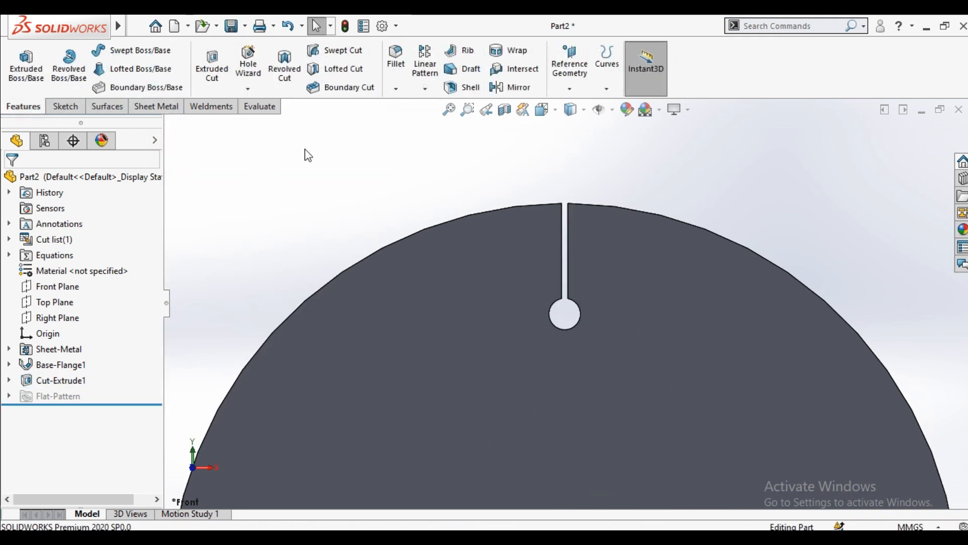
{"action": "left_click", "coordinate": [425, 89]}
{"action": "left_click", "coordinate": [443, 123]}
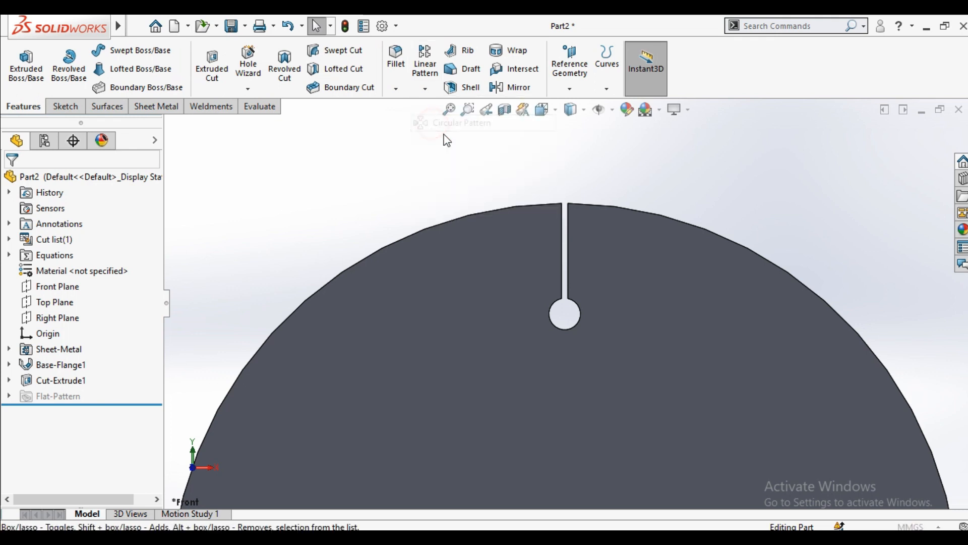
{"action": "left_click", "coordinate": [353, 190]}
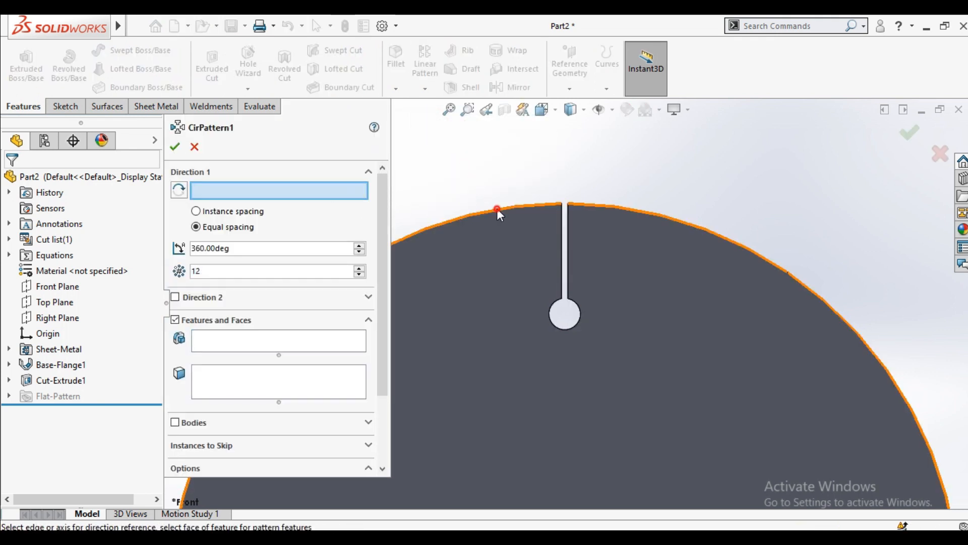
{"action": "left_click", "coordinate": [496, 209]}
{"action": "left_click", "coordinate": [262, 339]}
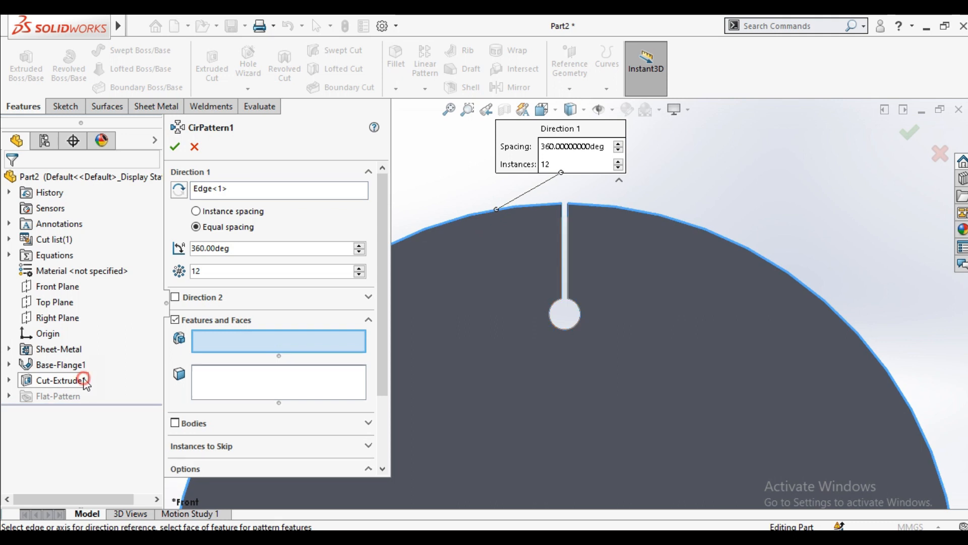
{"action": "left_click", "coordinate": [76, 380]}
Set the circular pattern to 14 instances and create it.
{"action": "scroll", "coordinate": [460, 277], "scroll_direction": "up", "scroll_amount": 2}
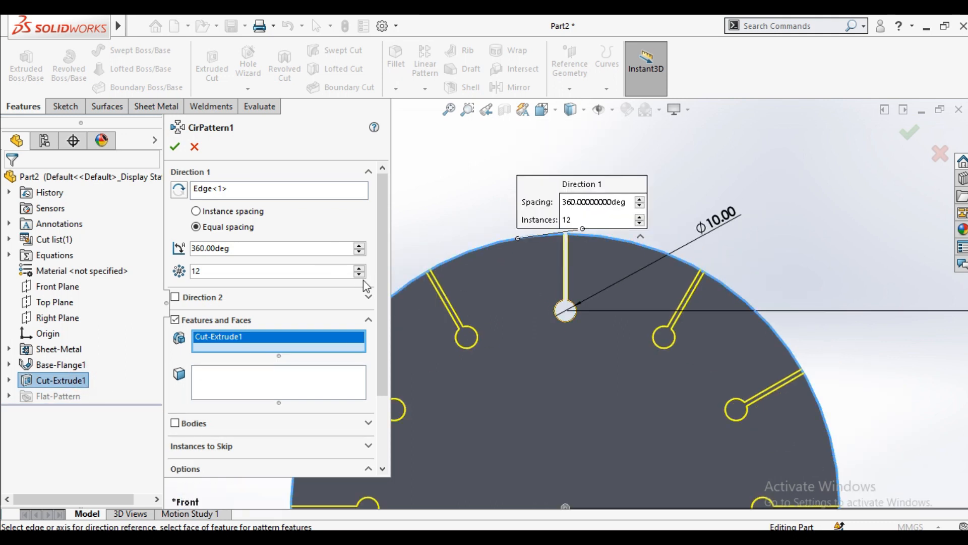
{"action": "scroll", "coordinate": [542, 295], "scroll_direction": "up", "scroll_amount": 2}
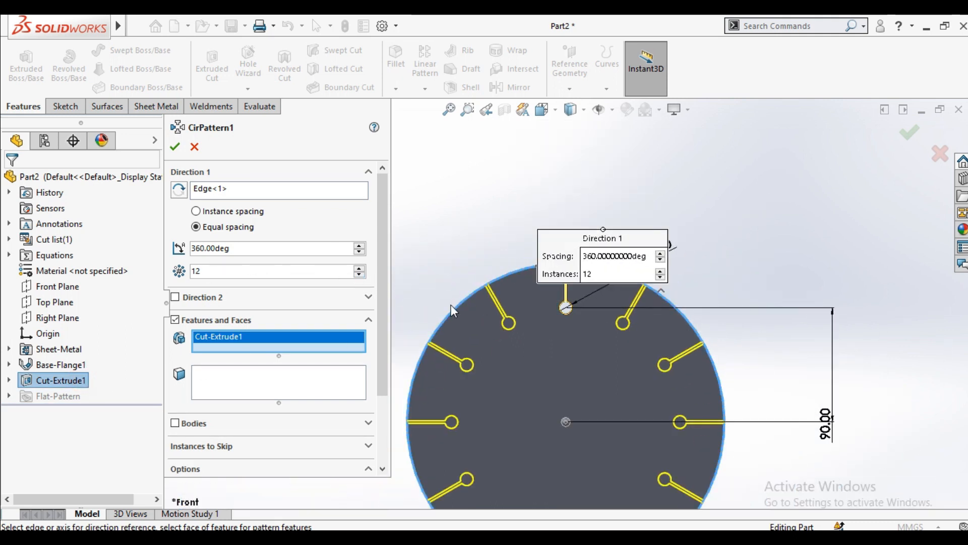
{"action": "scroll", "coordinate": [533, 320], "scroll_direction": "up", "scroll_amount": 2}
{"action": "mouse_move", "coordinate": [612, 316]}
{"action": "middle_mouse_down"}
{"action": "mouse_move", "coordinate": [685, 300]}
{"action": "mouse_move", "coordinate": [617, 333]}
{"action": "middle_mouse_up"}
{"action": "left_click", "coordinate": [358, 268]}
{"action": "left_click", "coordinate": [359, 268]}
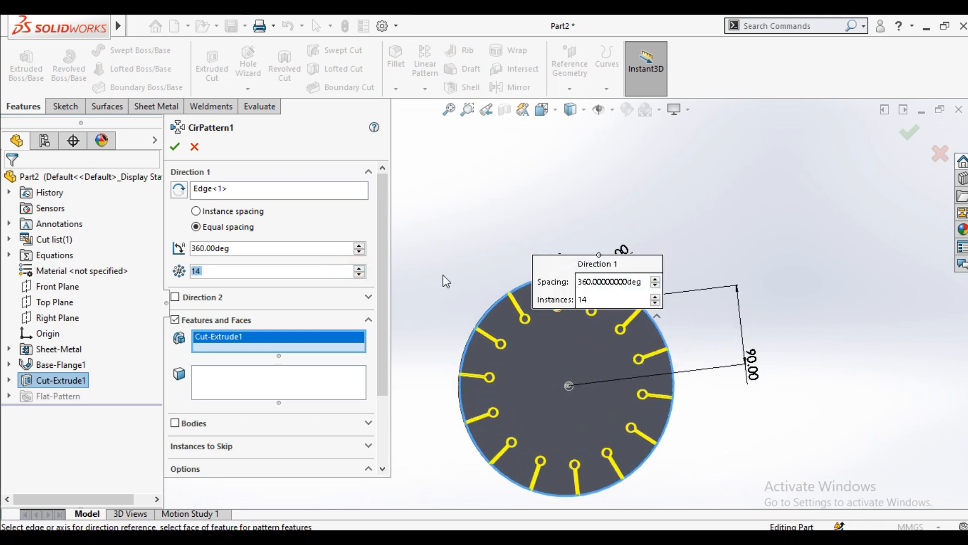
{"action": "left_click", "coordinate": [174, 147]}
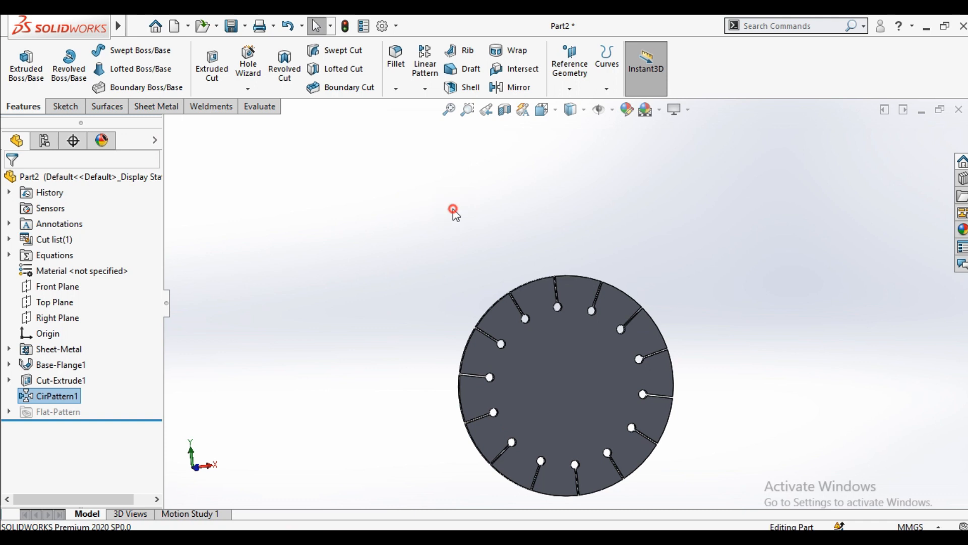
Open a new sketch on the disc's front face and view it from the front.
{"action": "middle_click_drag", "start_coordinate": [454, 212], "coordinate": [530, 341]}
{"action": "scroll", "coordinate": [580, 328], "scroll_direction": "down", "scroll_amount": 3}
{"action": "left_click", "coordinate": [527, 348]}
{"action": "left_click", "coordinate": [588, 309]}
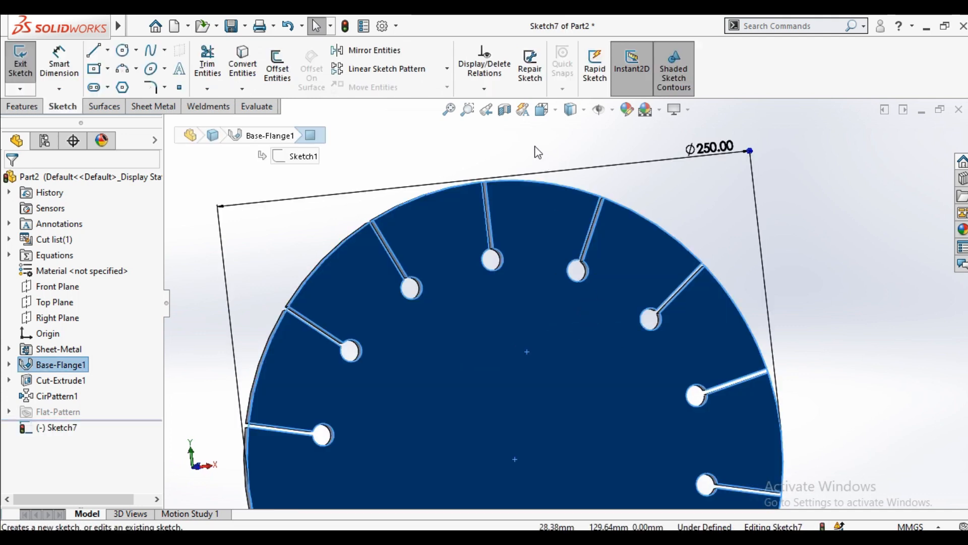
{"action": "left_click", "coordinate": [542, 109]}
{"action": "left_click", "coordinate": [468, 341]}
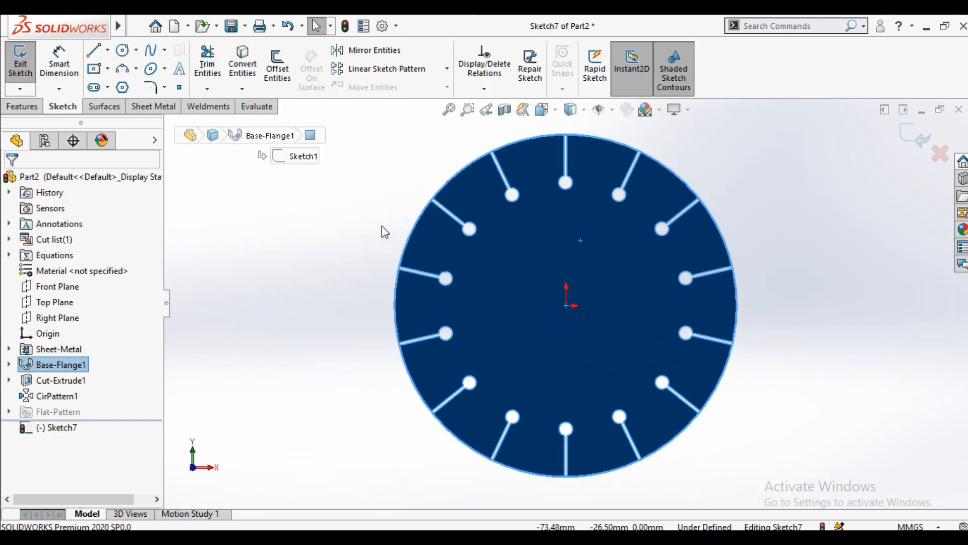
{"action": "left_click", "coordinate": [367, 222]}
Sketch a line from the upper slot's corner at its hole to the near edge of the adjacent hole clockwise.
{"action": "scroll", "coordinate": [576, 186], "scroll_direction": "down", "scroll_amount": 4}
{"action": "scroll", "coordinate": [576, 187], "scroll_direction": "down", "scroll_amount": 2}
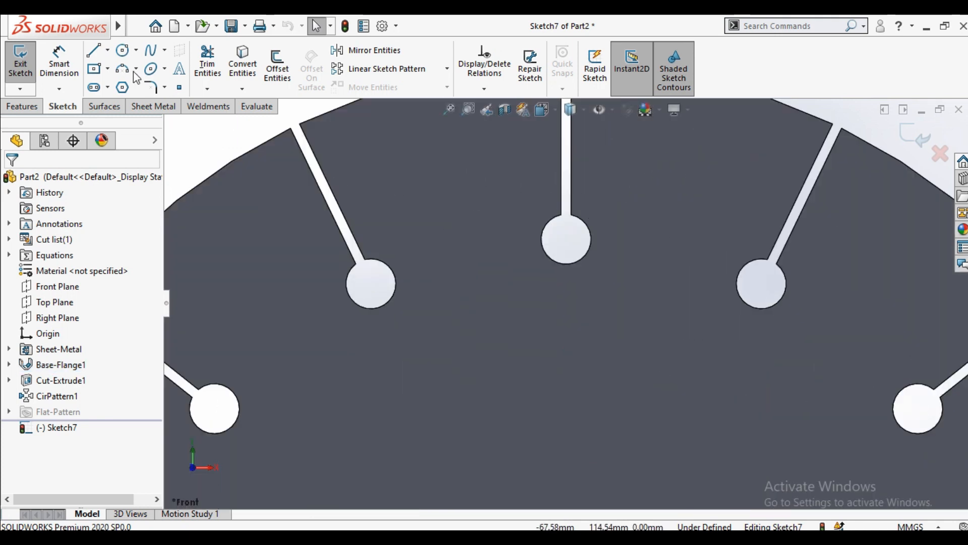
{"action": "left_click", "coordinate": [93, 49]}
{"action": "scroll", "coordinate": [602, 231], "scroll_direction": "down", "scroll_amount": 3}
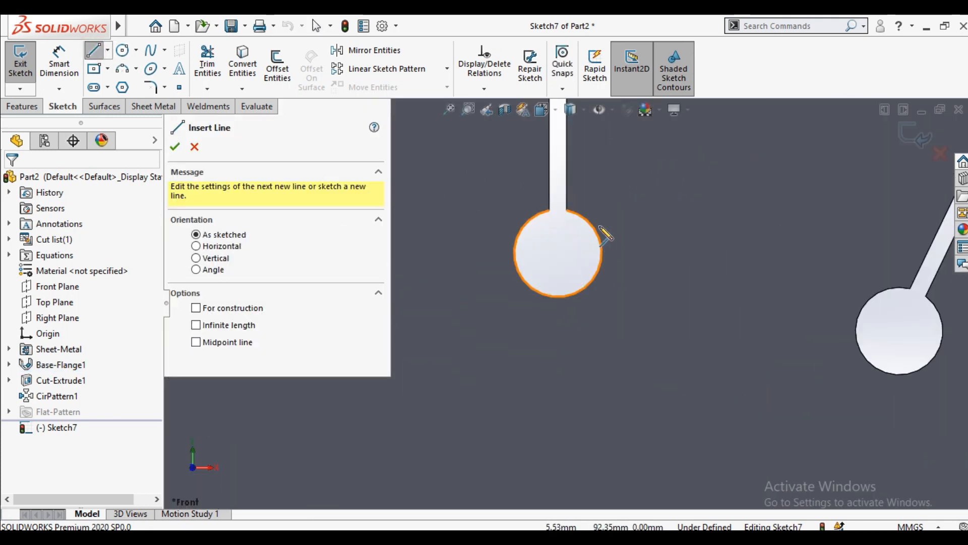
{"action": "left_click", "coordinate": [568, 210]}
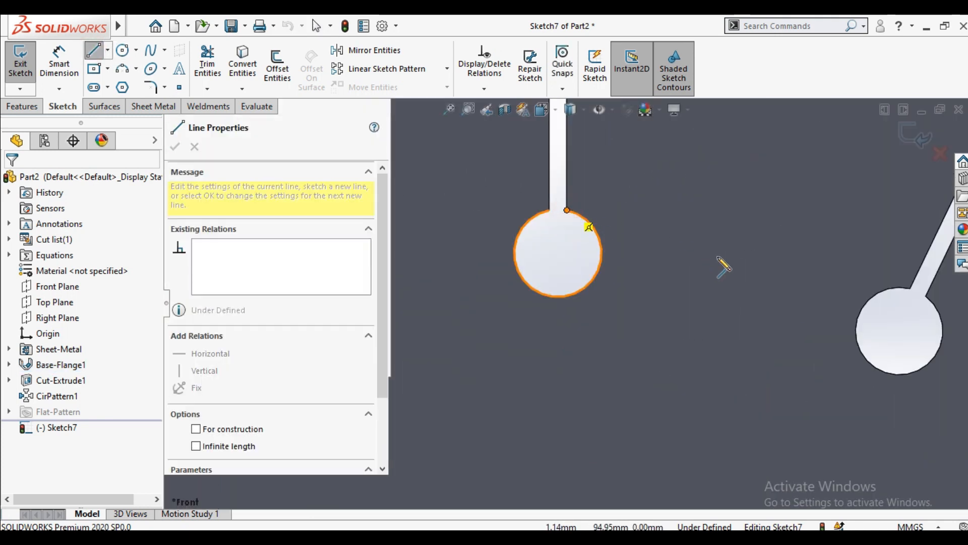
{"action": "left_click", "coordinate": [856, 332]}
{"action": "right_click", "coordinate": [810, 249]}
{"action": "left_click", "coordinate": [818, 257]}
{"action": "scroll", "coordinate": [734, 288], "scroll_direction": "up", "scroll_amount": 3}
{"action": "scroll", "coordinate": [566, 302], "scroll_direction": "up", "scroll_amount": 2}
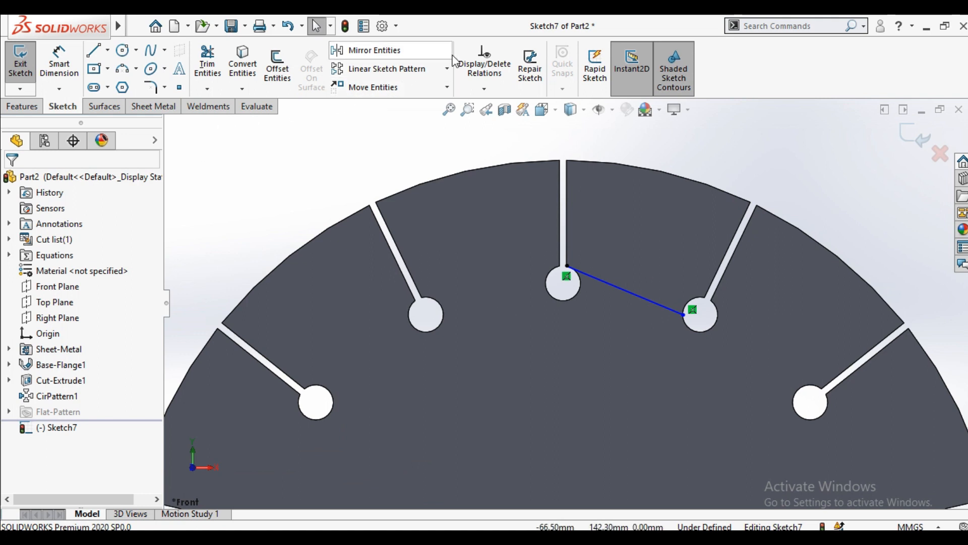
Pattern the line circularly around the disc's centre with 7 equally spaced instances over 360°.
{"action": "left_click", "coordinate": [447, 69]}
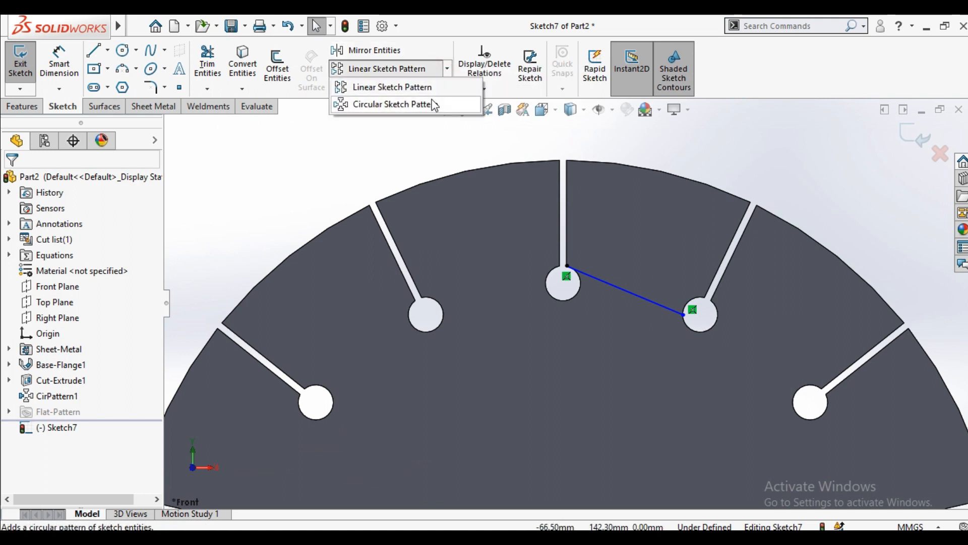
{"action": "left_click", "coordinate": [432, 104]}
{"action": "left_click", "coordinate": [495, 169]}
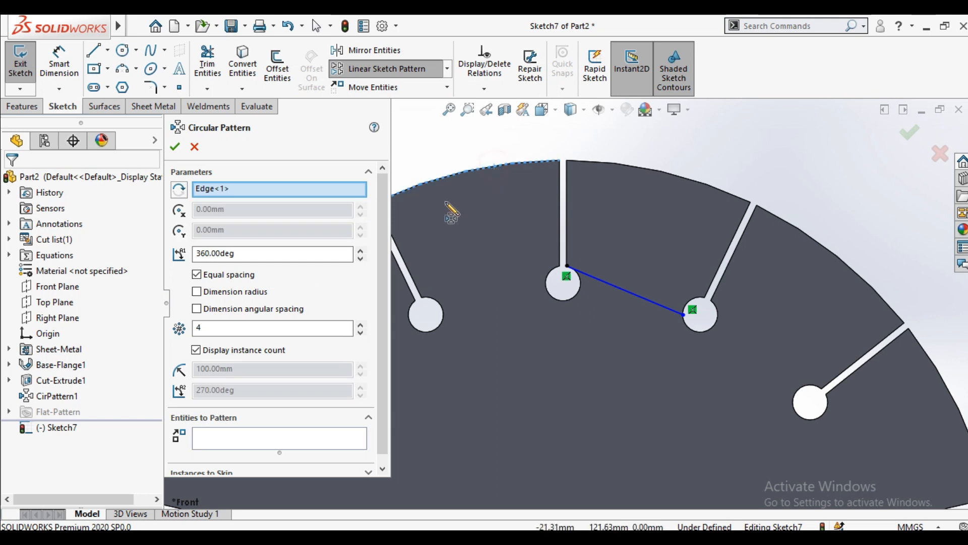
{"action": "left_click", "coordinate": [243, 440]}
{"action": "key", "text": "z"}
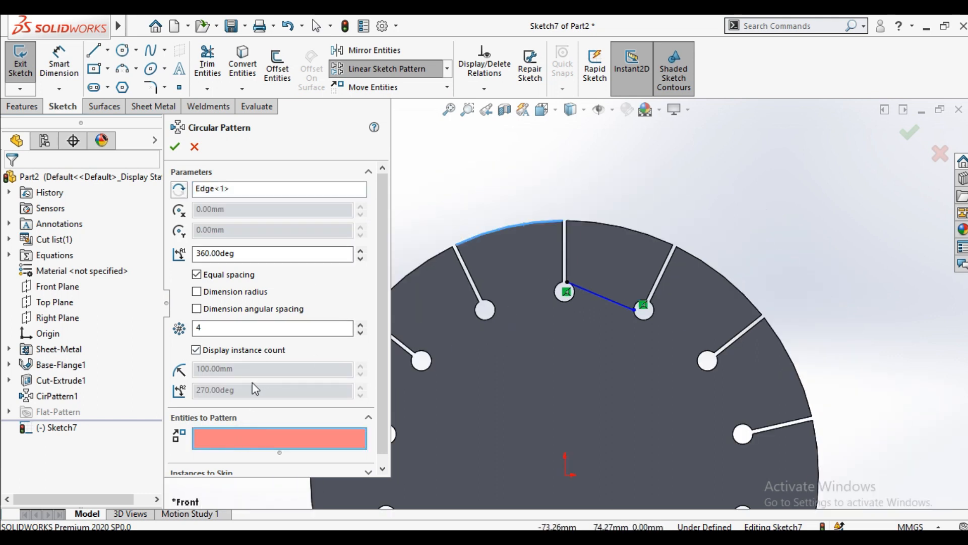
{"action": "left_click", "coordinate": [598, 293]}
{"action": "scroll", "coordinate": [587, 295], "scroll_direction": "down", "scroll_amount": 3}
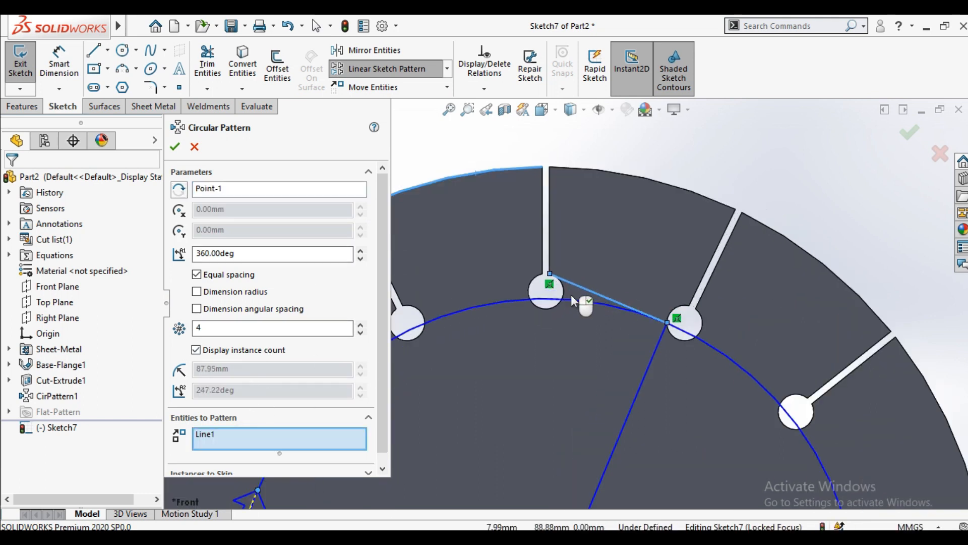
{"action": "left_click", "coordinate": [361, 325]}
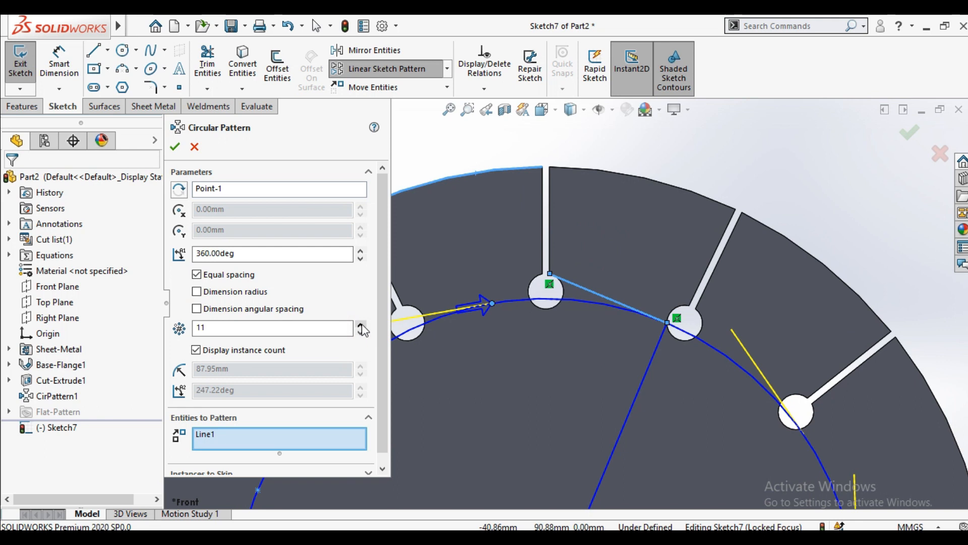
{"action": "double_click", "coordinate": [360, 333]}
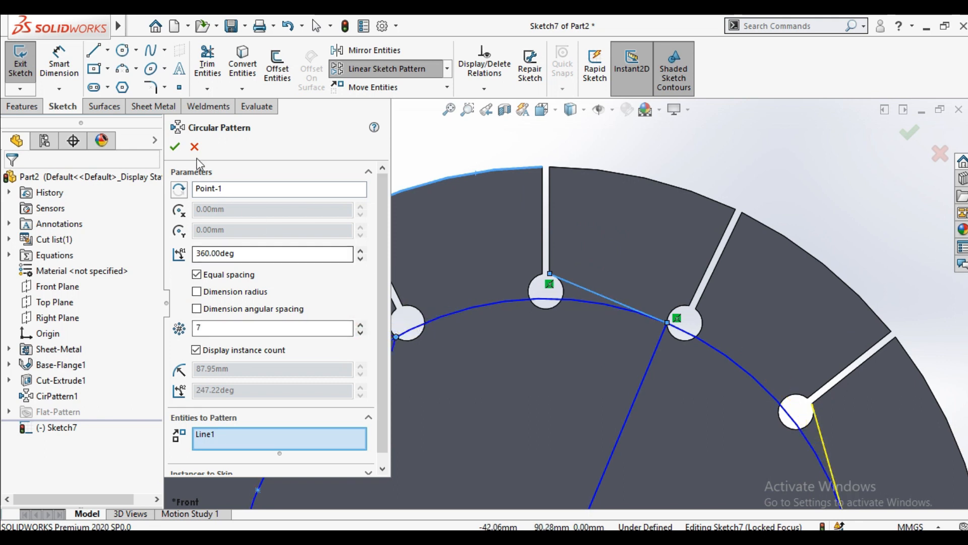
{"action": "left_click", "coordinate": [175, 148]}
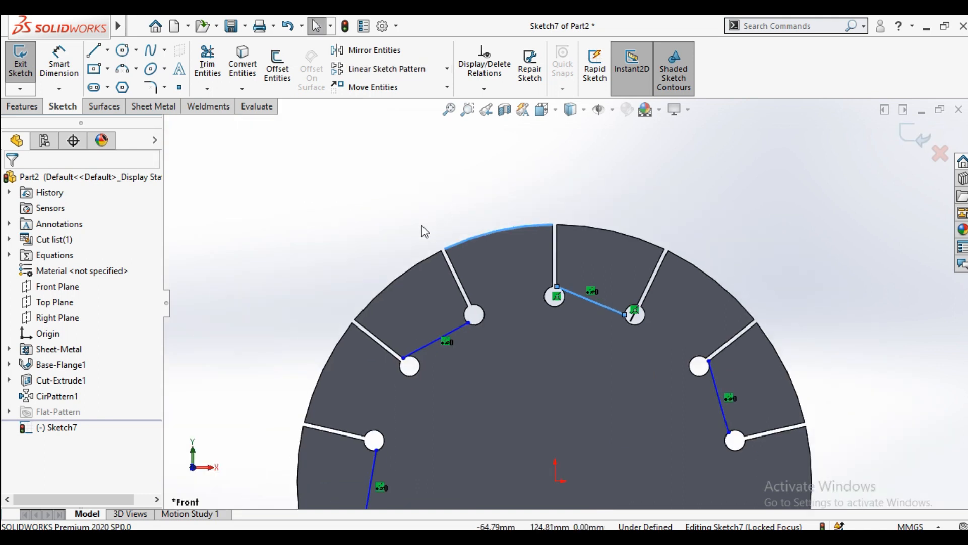
Exit the sketch and create a 90° sketched bend along the patterned lines, using the disc's central face as fixed.
{"action": "left_click", "coordinate": [23, 66]}
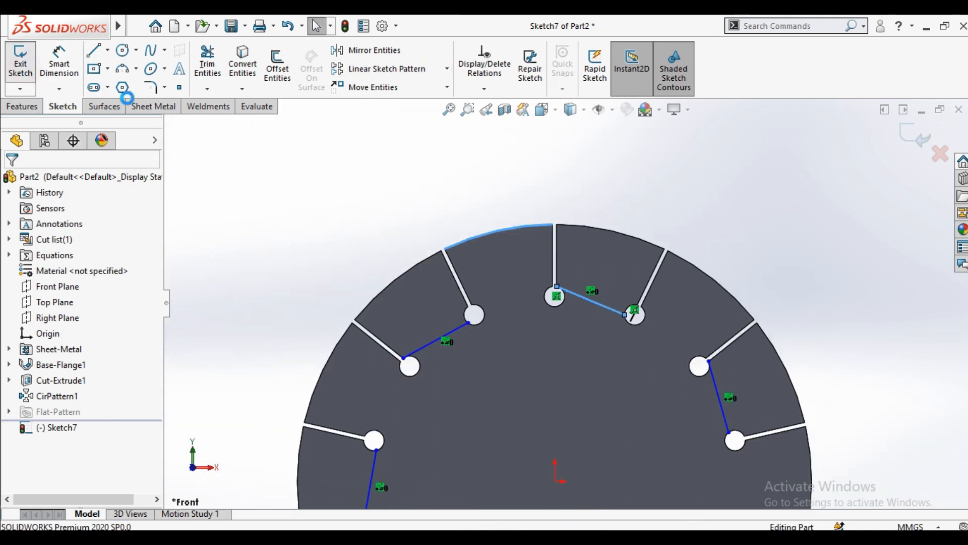
{"action": "left_click", "coordinate": [258, 112]}
{"action": "left_click", "coordinate": [153, 106]}
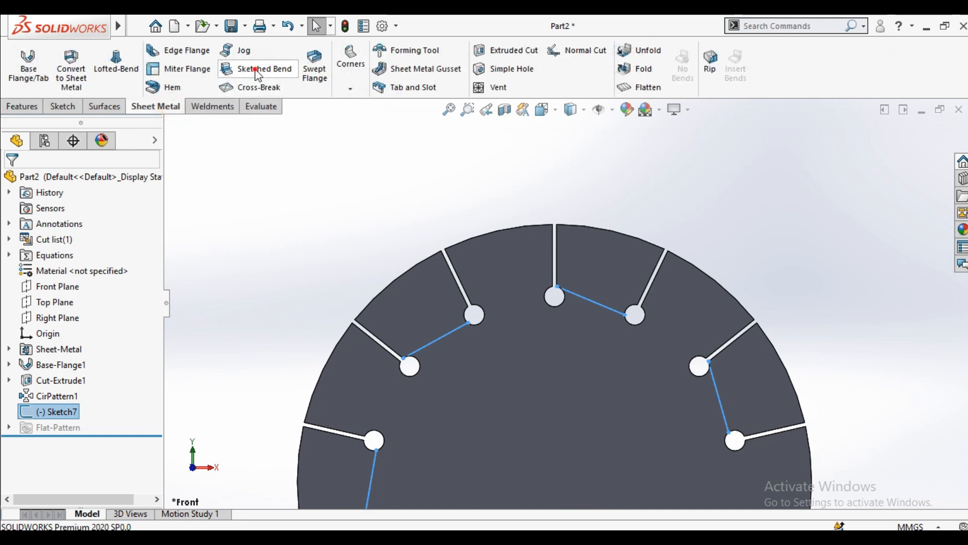
{"action": "left_click", "coordinate": [258, 72]}
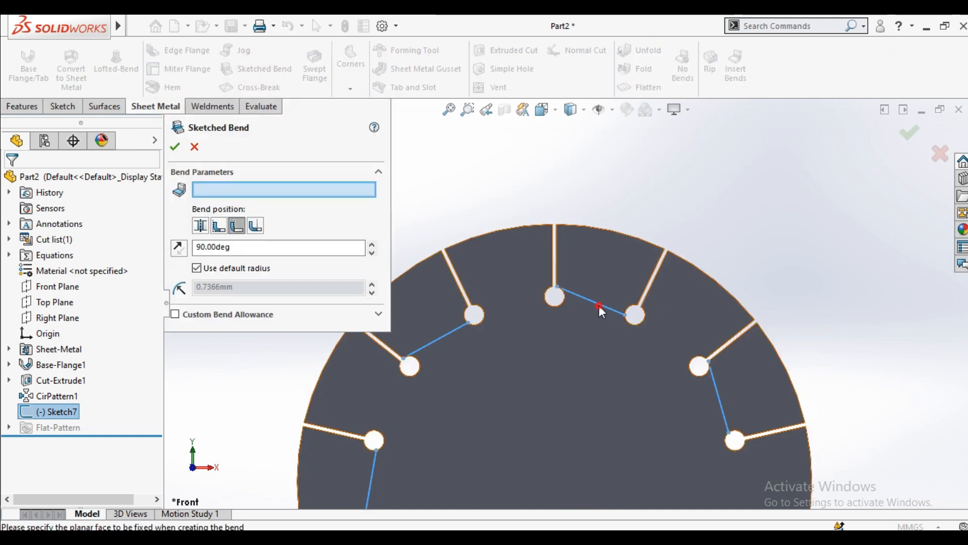
{"action": "left_click", "coordinate": [603, 331]}
{"action": "middle_click_drag", "start_coordinate": [616, 394], "coordinate": [581, 337]}
{"action": "scroll", "coordinate": [581, 337], "scroll_direction": "down", "scroll_amount": 3}
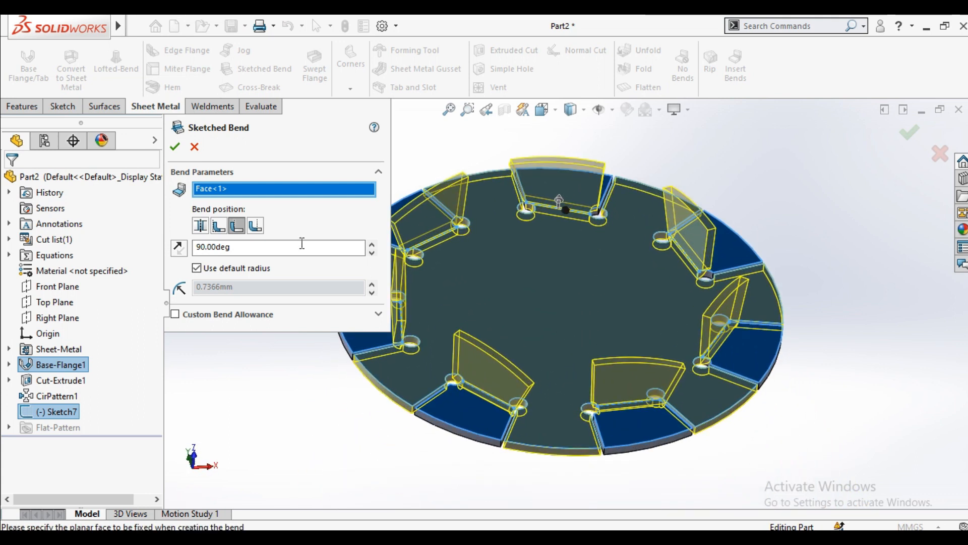
{"action": "left_click", "coordinate": [175, 147]}
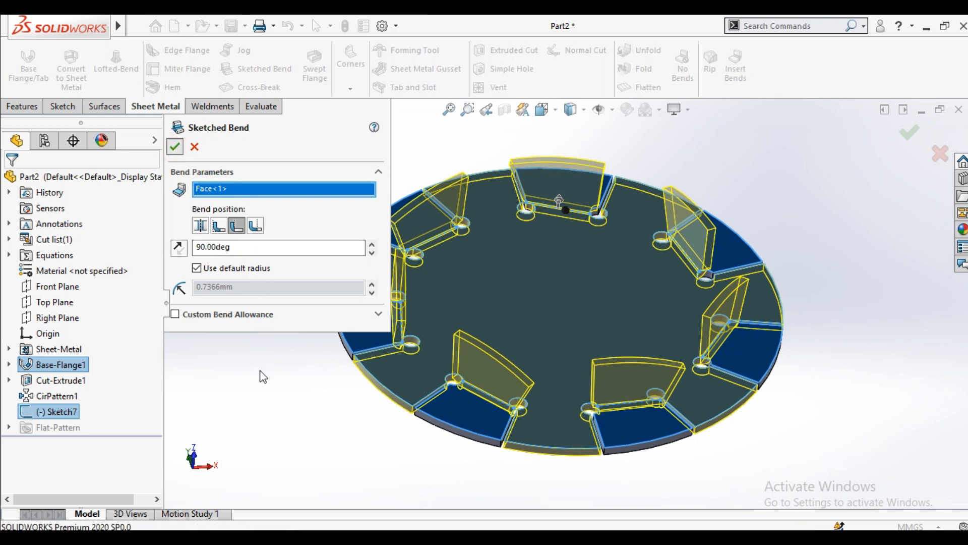
Edit the sketched bend from a front view and set its bend angle to 80°.
{"action": "middle_click_drag", "start_coordinate": [324, 333], "coordinate": [380, 352]}
{"action": "left_click", "coordinate": [542, 109]}
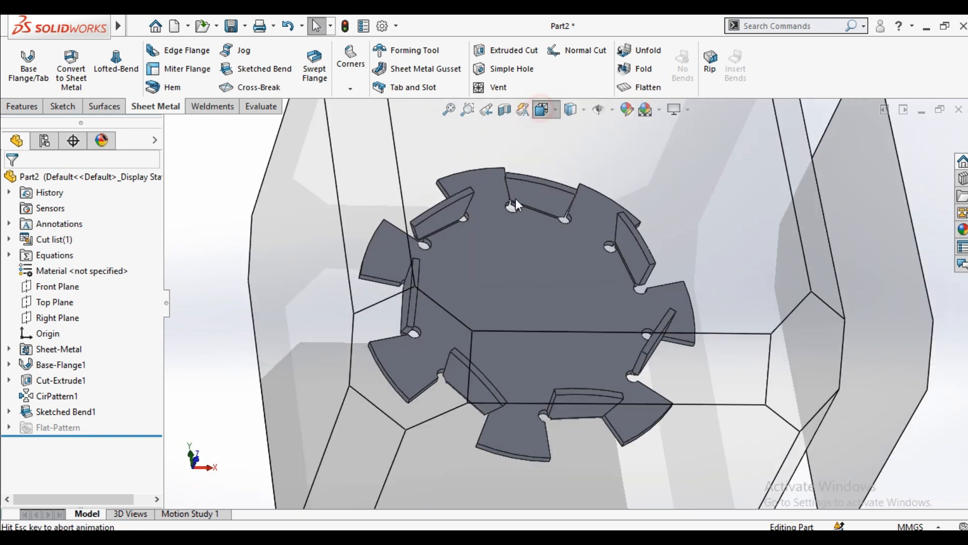
{"action": "left_click", "coordinate": [437, 300]}
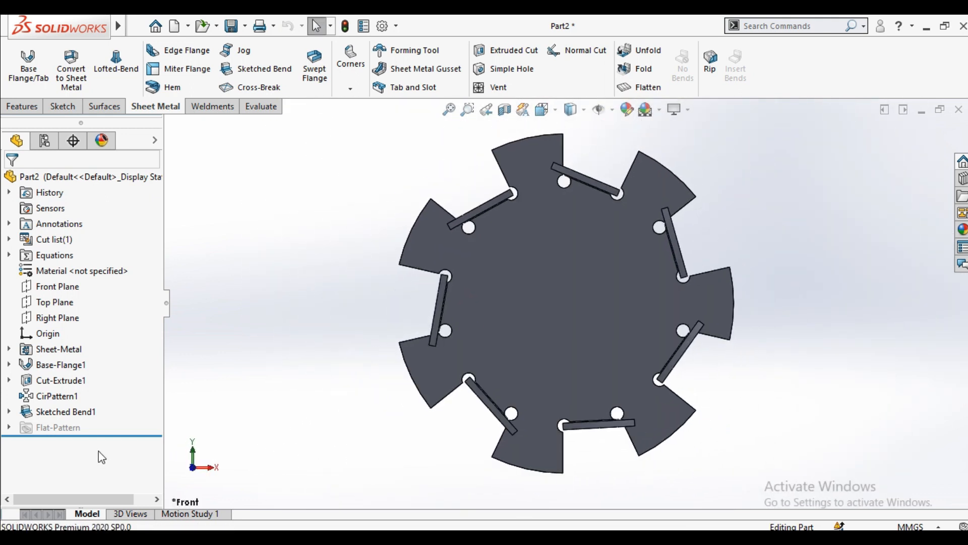
{"action": "left_click", "coordinate": [66, 412]}
{"action": "left_click", "coordinate": [119, 375]}
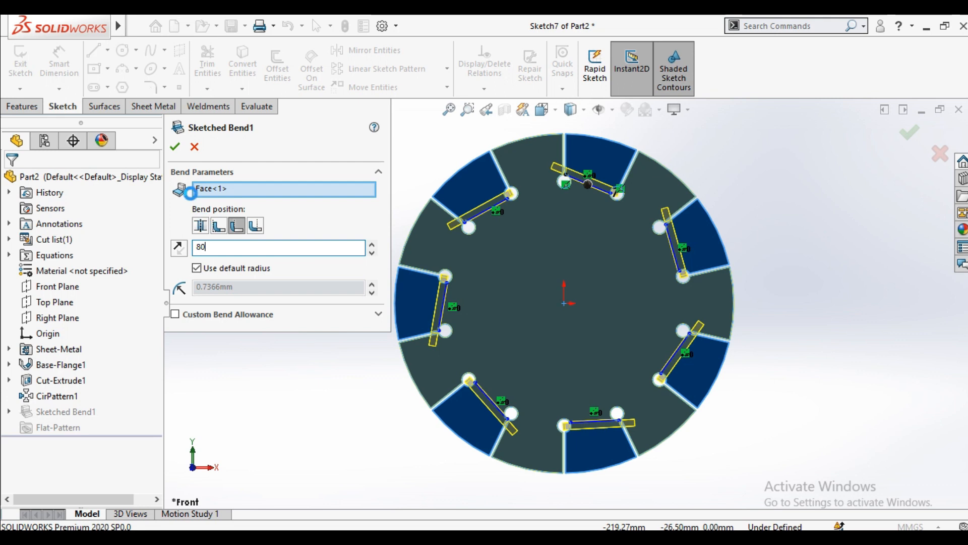
{"action": "left_click", "coordinate": [190, 193]}
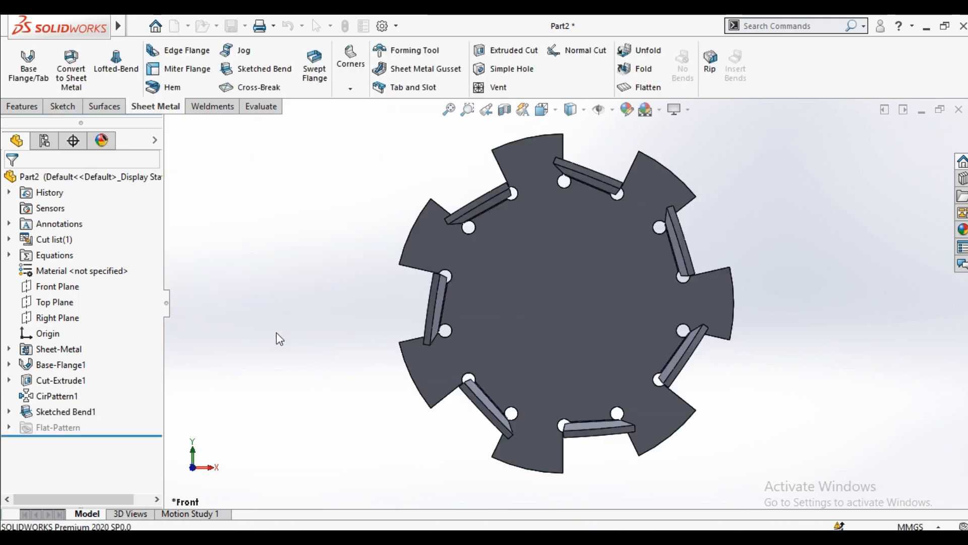
Open a new sketch on the disc's back face and view it from the back.
{"action": "mouse_move", "coordinate": [455, 313]}
{"action": "middle_mouse_down"}
{"action": "mouse_move", "coordinate": [439, 253]}
{"action": "mouse_move", "coordinate": [419, 241]}
{"action": "mouse_move", "coordinate": [402, 275]}
{"action": "mouse_move", "coordinate": [659, 173]}
{"action": "mouse_move", "coordinate": [651, 178]}
{"action": "middle_mouse_up"}
{"action": "left_click", "coordinate": [579, 292]}
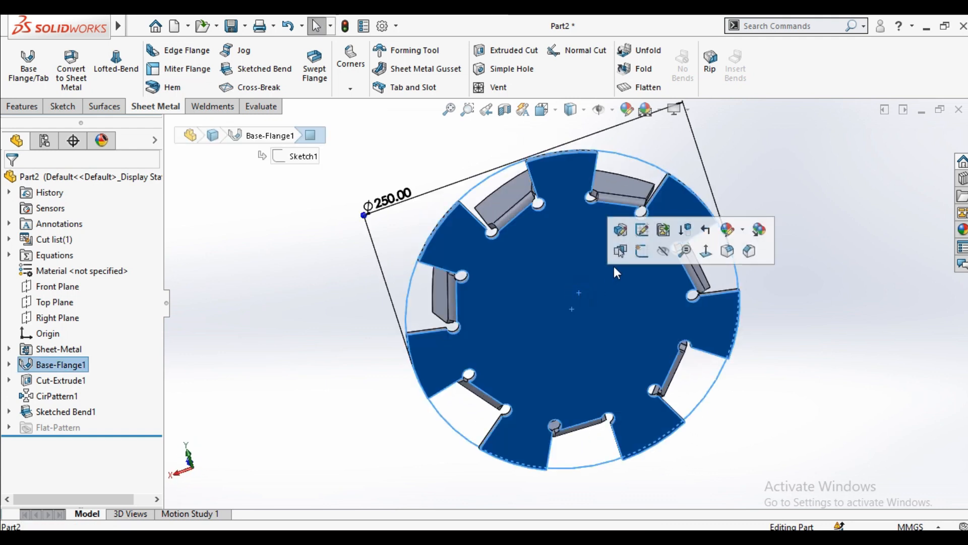
{"action": "left_click", "coordinate": [640, 250]}
{"action": "left_click", "coordinate": [543, 109]}
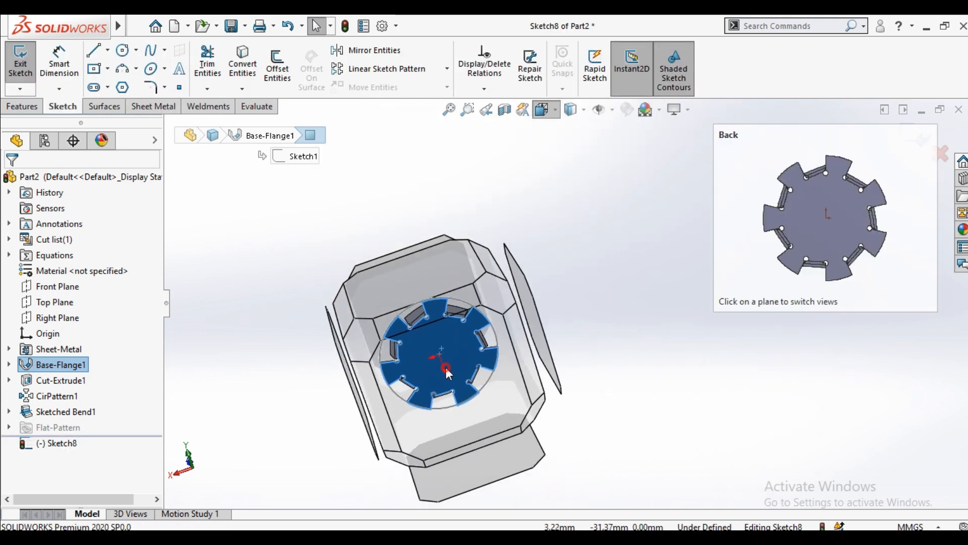
{"action": "left_click", "coordinate": [434, 273]}
{"action": "left_click", "coordinate": [328, 228]}
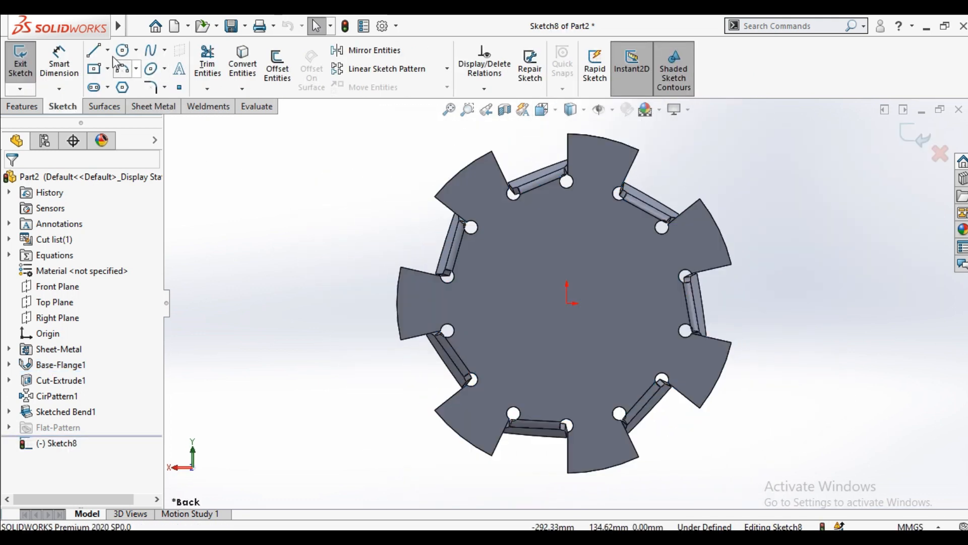
Sketch a line about 36 mm long across the base of the uppermost unbent tab, joining its two keyhole holes.
{"action": "key", "text": "l"}
{"action": "scroll", "coordinate": [590, 162], "scroll_direction": "down", "scroll_amount": 8}
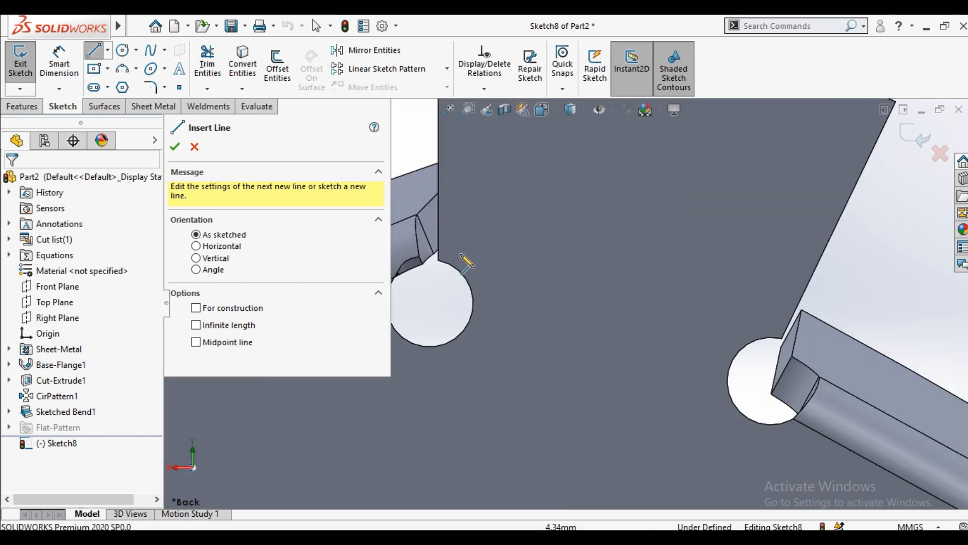
{"action": "left_click", "coordinate": [438, 260]}
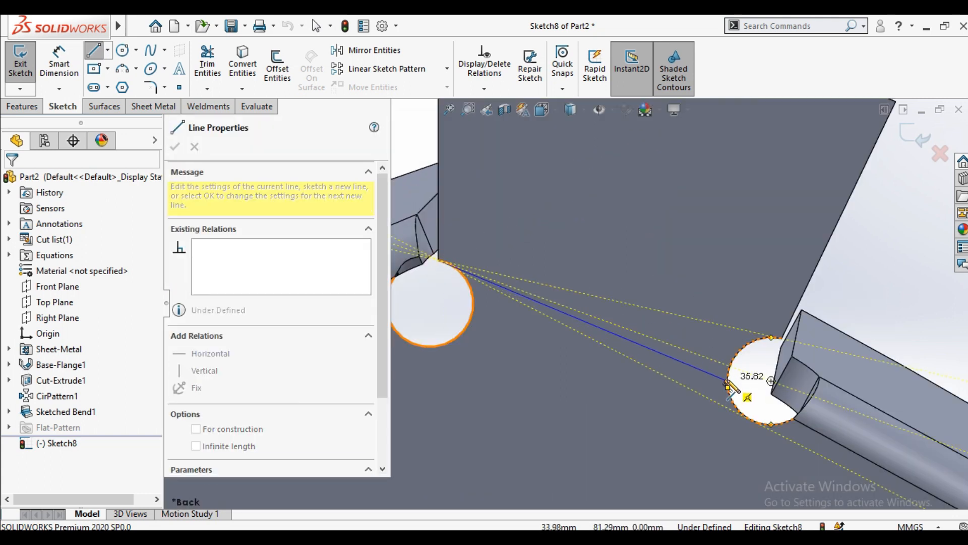
{"action": "left_click", "coordinate": [727, 379]}
{"action": "right_click", "coordinate": [755, 376]}
{"action": "left_click", "coordinate": [771, 386]}
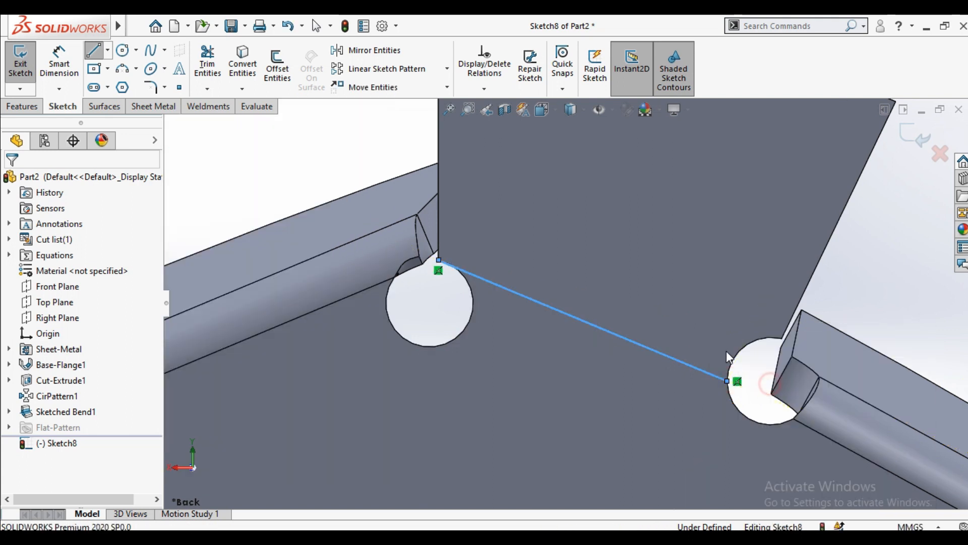
Pattern the line circularly around the disc's centre with 7 equally spaced instances over 360°.
{"action": "scroll", "coordinate": [484, 260], "scroll_direction": "up", "scroll_amount": 4}
{"action": "scroll", "coordinate": [483, 262], "scroll_direction": "up", "scroll_amount": 3}
{"action": "left_click", "coordinate": [446, 69]}
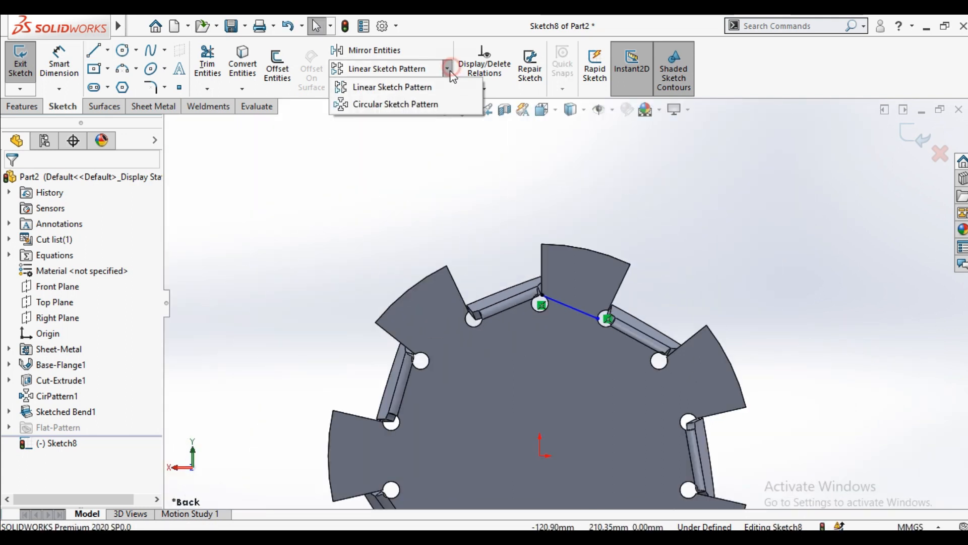
{"action": "left_click", "coordinate": [558, 246]}
{"action": "left_click", "coordinate": [239, 446]}
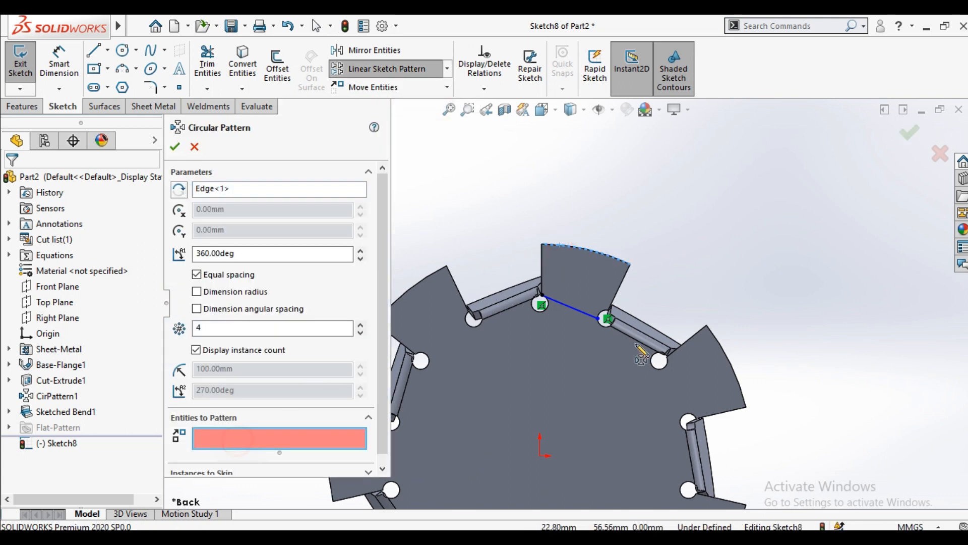
{"action": "left_click", "coordinate": [579, 310]}
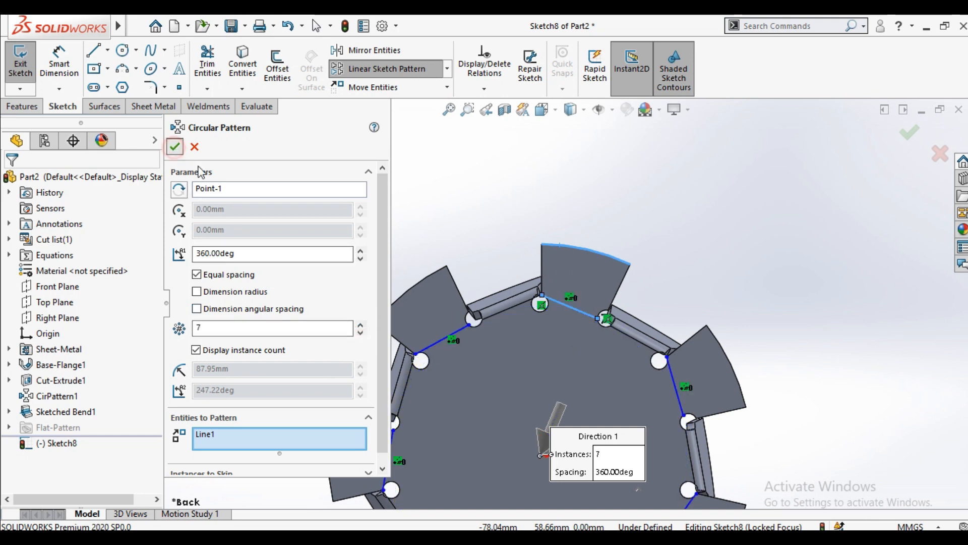
{"action": "left_click", "coordinate": [175, 146]}
Exit the sketch and create an 80° sketched bend along the new lines, keeping the disc's central face fixed.
{"action": "scroll", "coordinate": [505, 259], "scroll_direction": "down", "scroll_amount": 3}
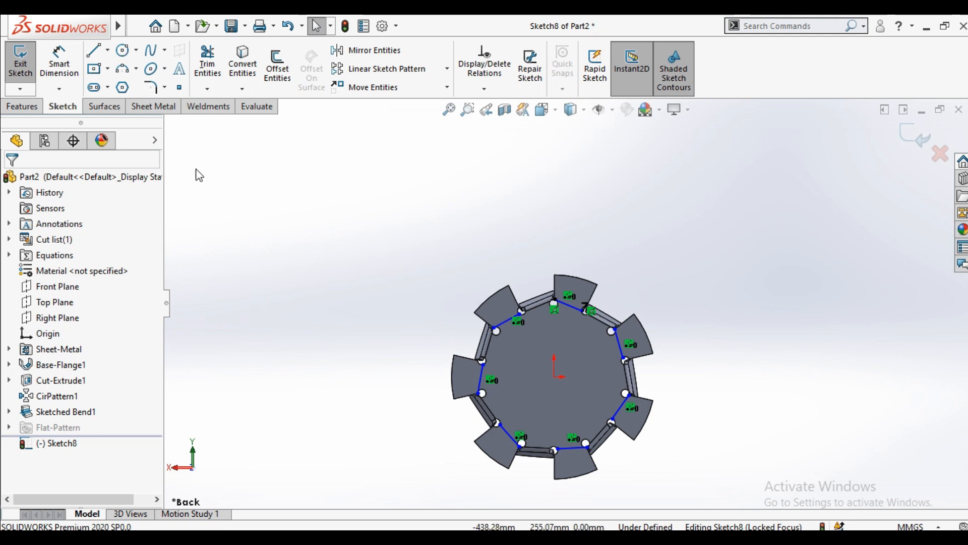
{"action": "left_click", "coordinate": [20, 66]}
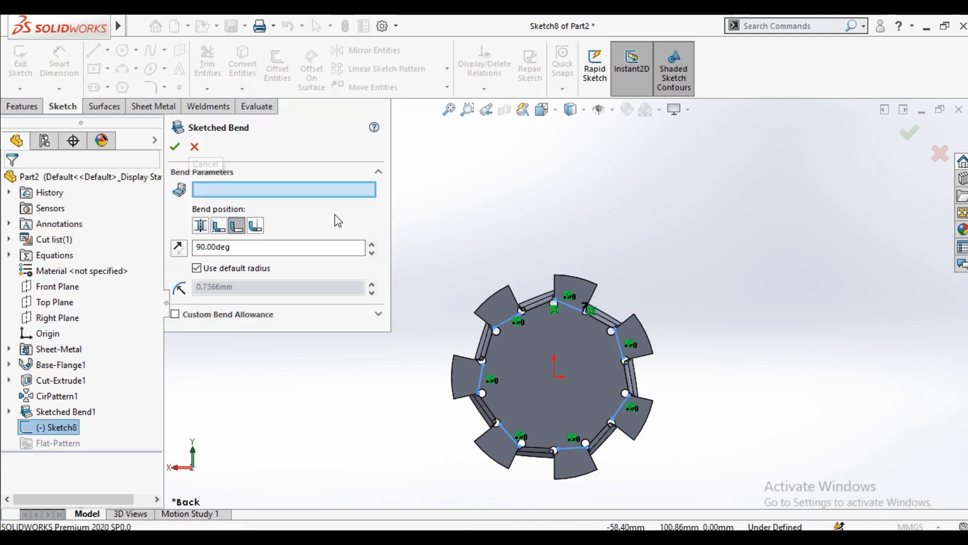
{"action": "scroll", "coordinate": [525, 342], "scroll_direction": "down", "scroll_amount": 2}
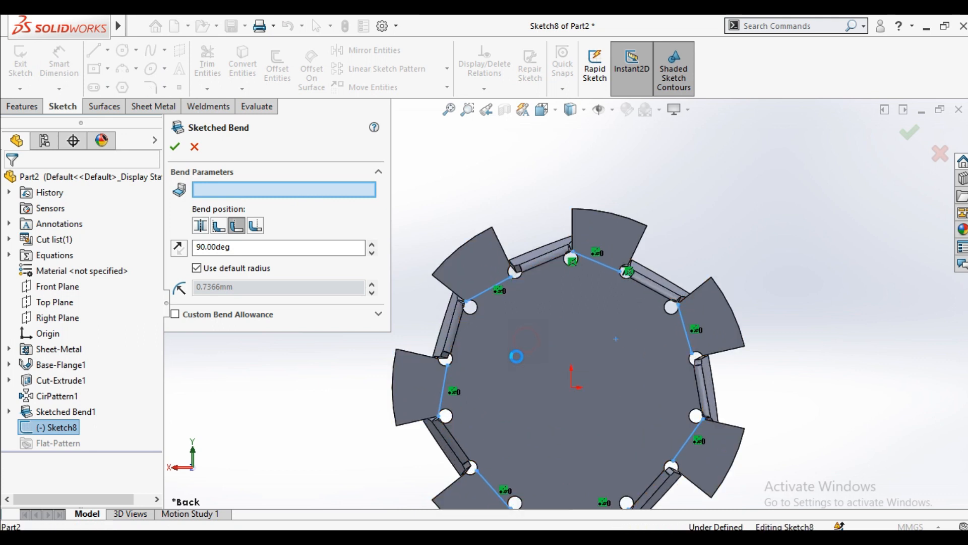
{"action": "left_click", "coordinate": [474, 321]}
{"action": "mouse_move", "coordinate": [540, 169]}
{"action": "middle_mouse_down"}
{"action": "mouse_move", "coordinate": [595, 161]}
{"action": "mouse_move", "coordinate": [538, 181]}
{"action": "middle_mouse_up"}
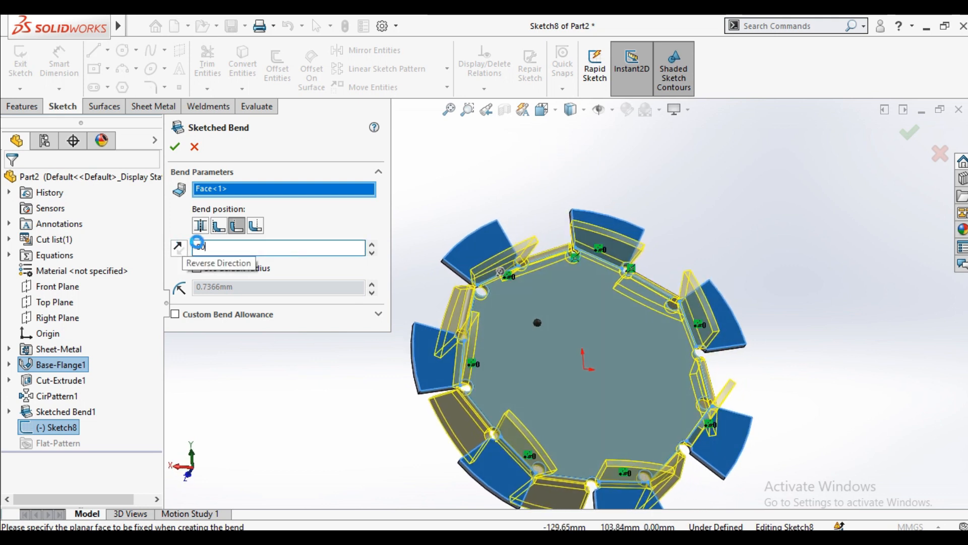
{"action": "key", "text": "Return"}
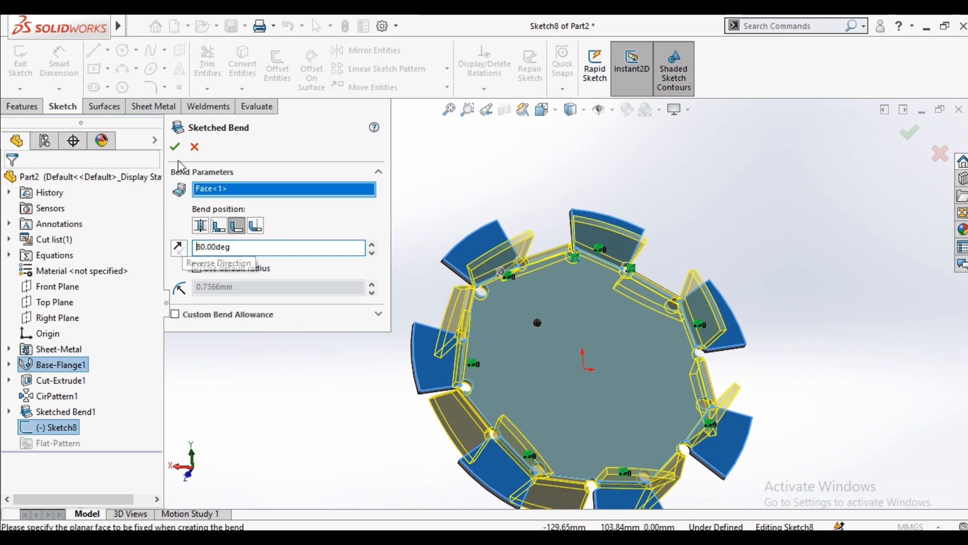
{"action": "left_click", "coordinate": [175, 147]}
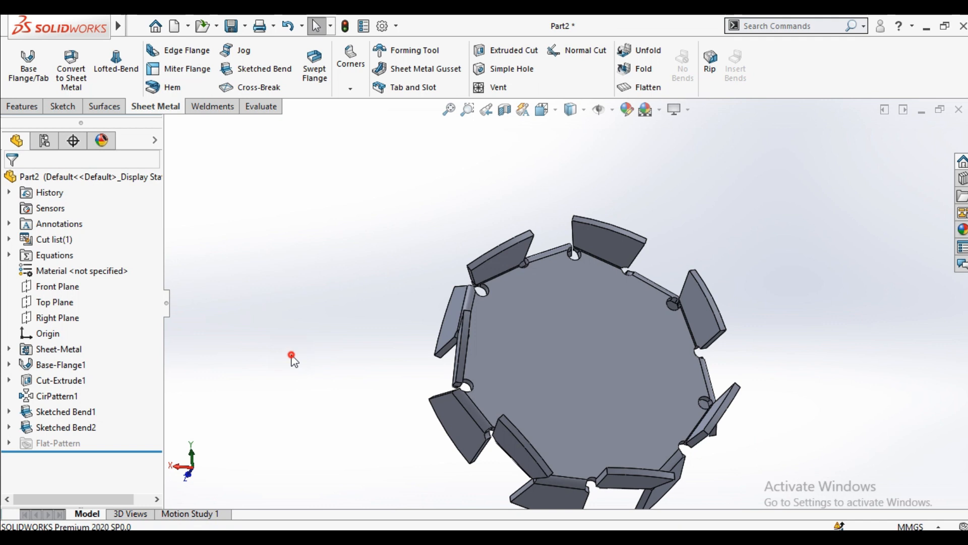
Open a new sketch on the disc's flat central face and view it square-on.
{"action": "mouse_move", "coordinate": [483, 313]}
{"action": "middle_mouse_down"}
{"action": "mouse_move", "coordinate": [465, 251]}
{"action": "mouse_move", "coordinate": [559, 342]}
{"action": "mouse_move", "coordinate": [687, 252]}
{"action": "mouse_move", "coordinate": [694, 231]}
{"action": "mouse_move", "coordinate": [578, 306]}
{"action": "mouse_move", "coordinate": [495, 147]}
{"action": "mouse_move", "coordinate": [516, 138]}
{"action": "middle_mouse_up"}
{"action": "left_click", "coordinate": [539, 112]}
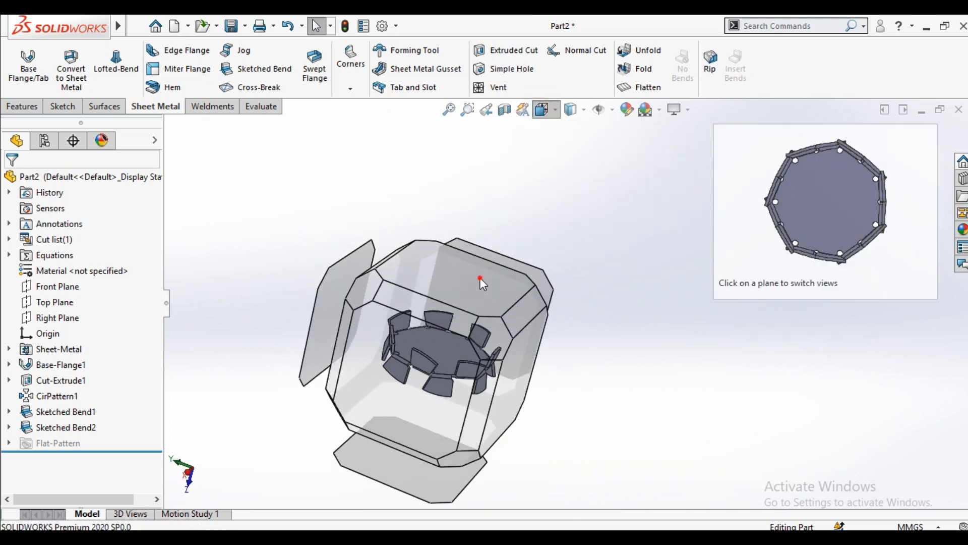
{"action": "left_click", "coordinate": [479, 277]}
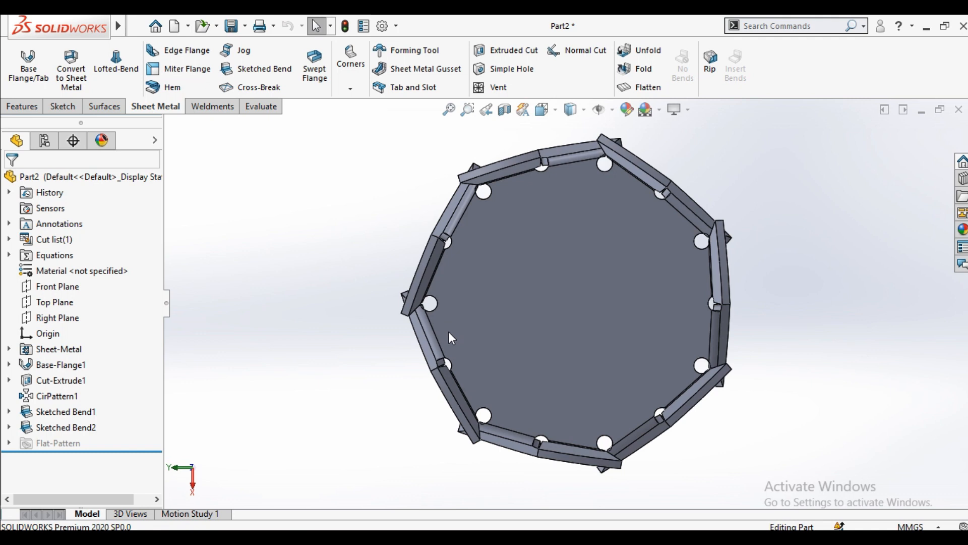
{"action": "middle_click_drag", "start_coordinate": [450, 336], "coordinate": [679, 269]}
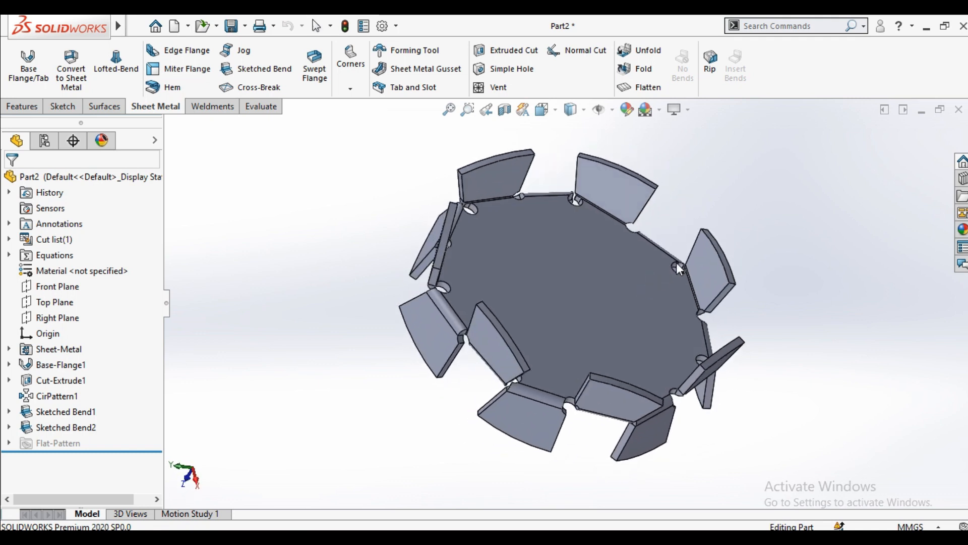
{"action": "middle_click_drag", "start_coordinate": [768, 274], "coordinate": [657, 413]}
{"action": "left_click", "coordinate": [561, 295]}
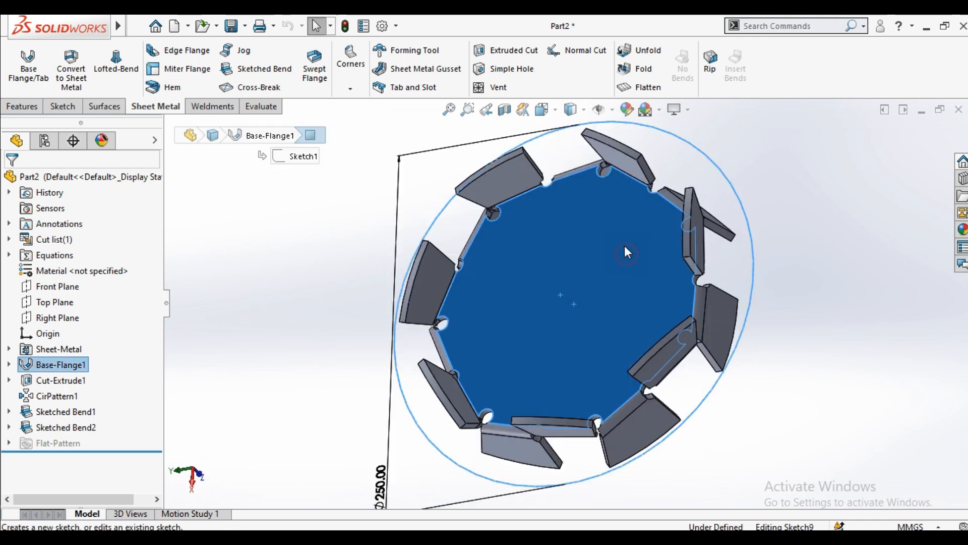
{"action": "left_click", "coordinate": [625, 245]}
{"action": "left_click", "coordinate": [541, 109]}
{"action": "left_click", "coordinate": [522, 287]}
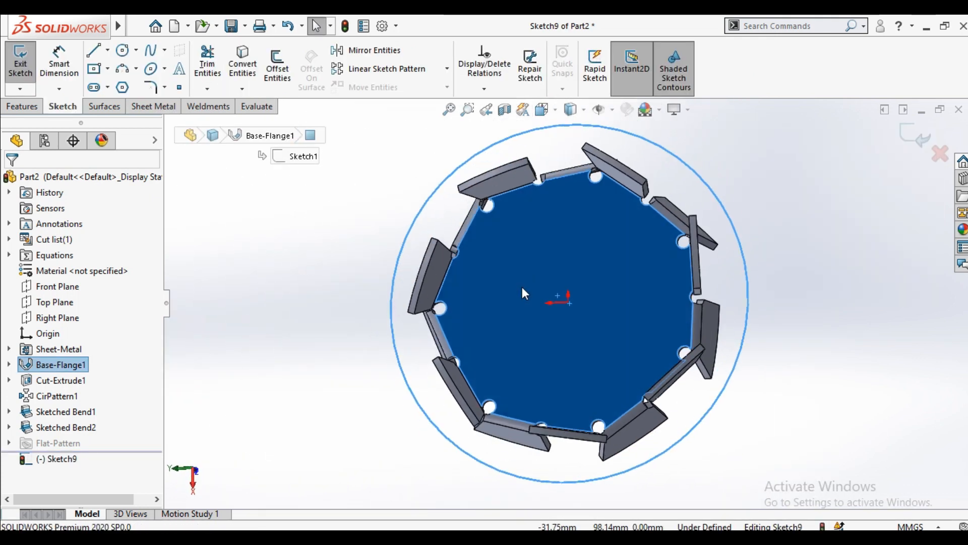
Sketch two concentric circles centred on the origin, the inner one about 34 mm in diameter.
{"action": "left_click", "coordinate": [126, 54]}
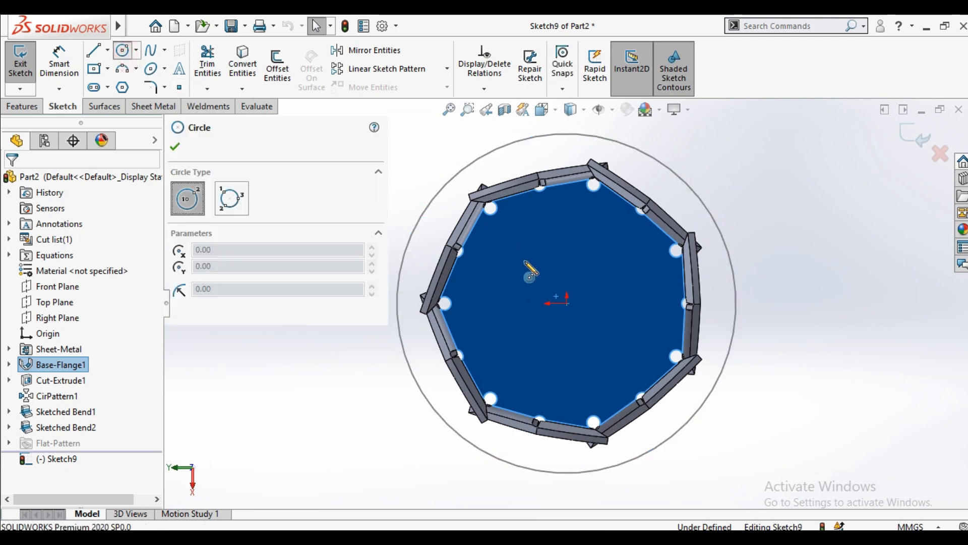
{"action": "left_click", "coordinate": [567, 303]}
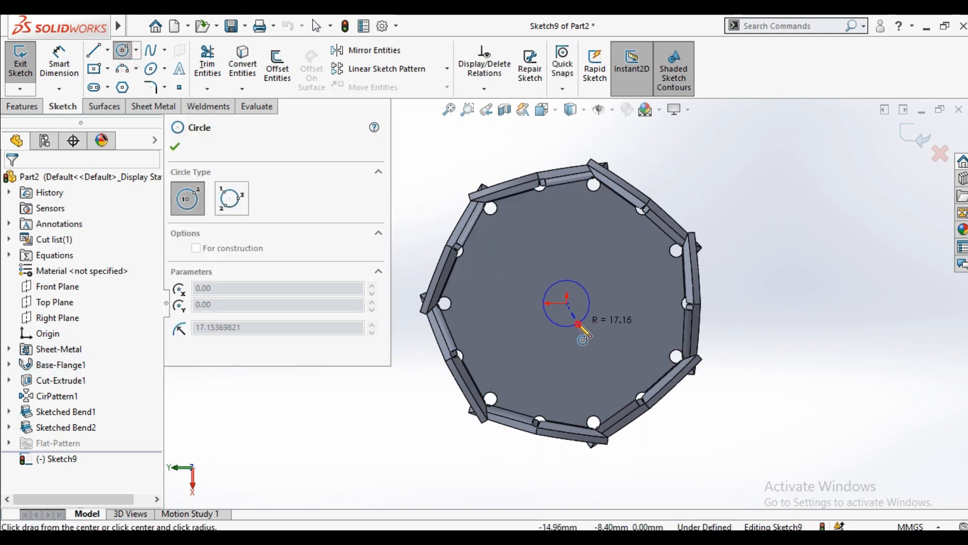
{"action": "left_click", "coordinate": [579, 324]}
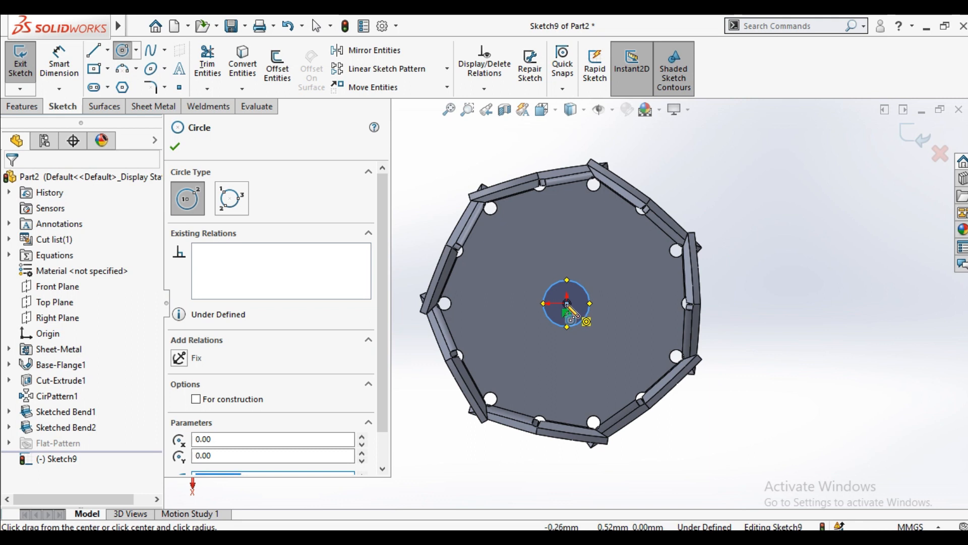
{"action": "left_click", "coordinate": [567, 303]}
{"action": "left_click", "coordinate": [603, 339]}
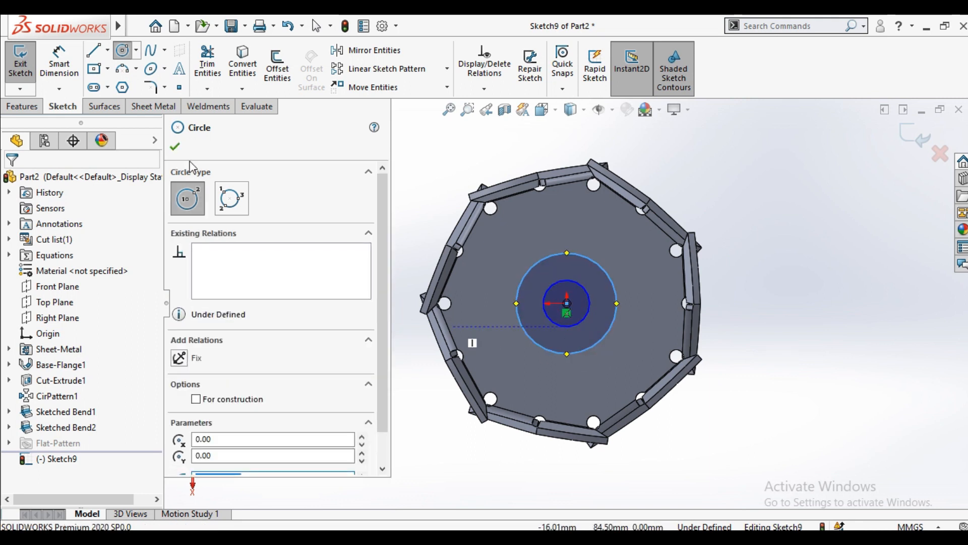
{"action": "left_click", "coordinate": [176, 147]}
Dimension the inner circle's diameter to 35 mm and the outer circle's to 60 mm.
{"action": "left_click", "coordinate": [59, 62]}
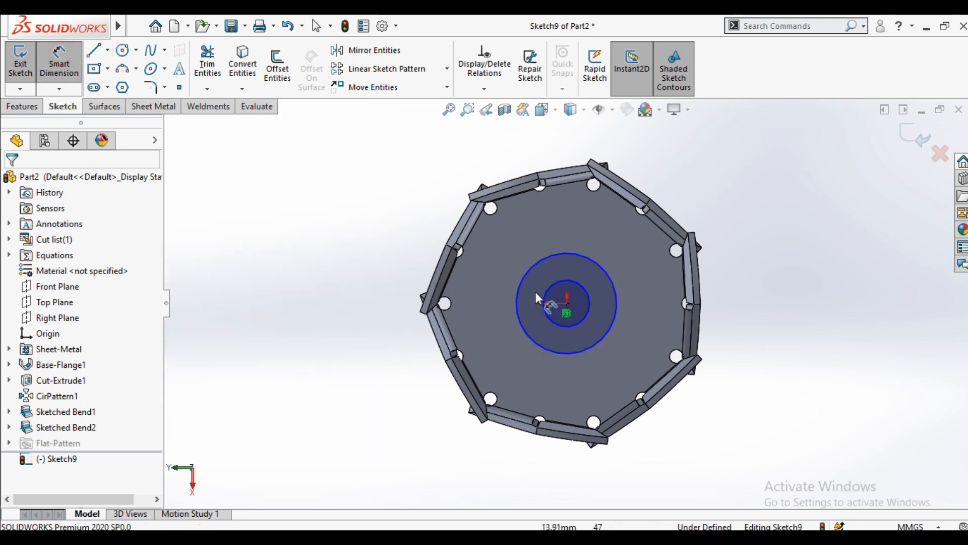
{"action": "left_click", "coordinate": [587, 299]}
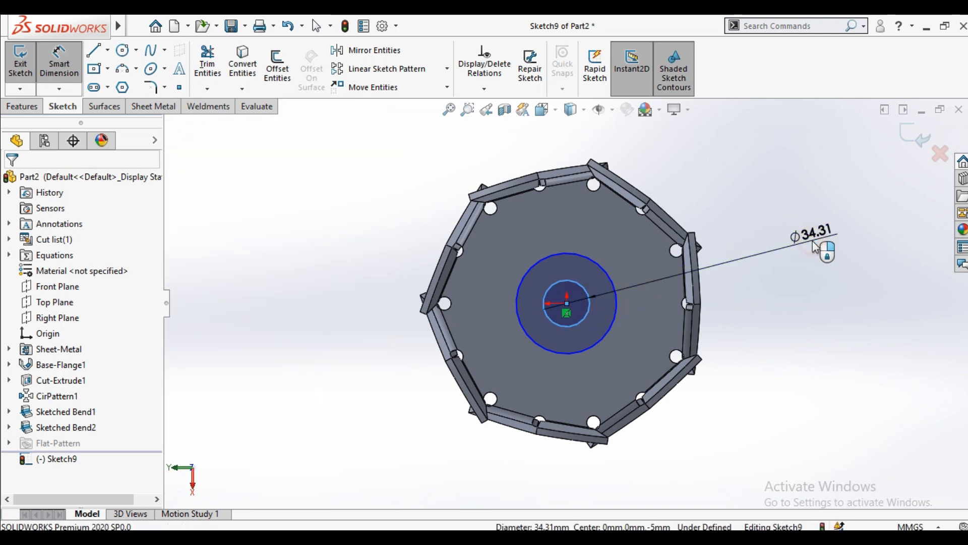
{"action": "left_click", "coordinate": [821, 254]}
{"action": "type", "text": "35"}
{"action": "key", "text": "Return"}
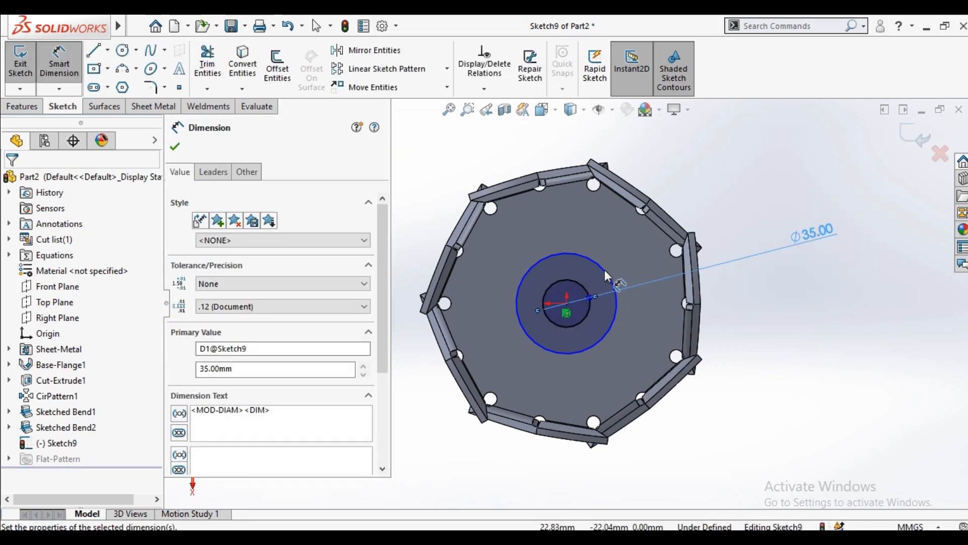
{"action": "left_click", "coordinate": [604, 269]}
{"action": "left_click", "coordinate": [739, 194]}
{"action": "type", "text": "60"}
{"action": "key", "text": "Return"}
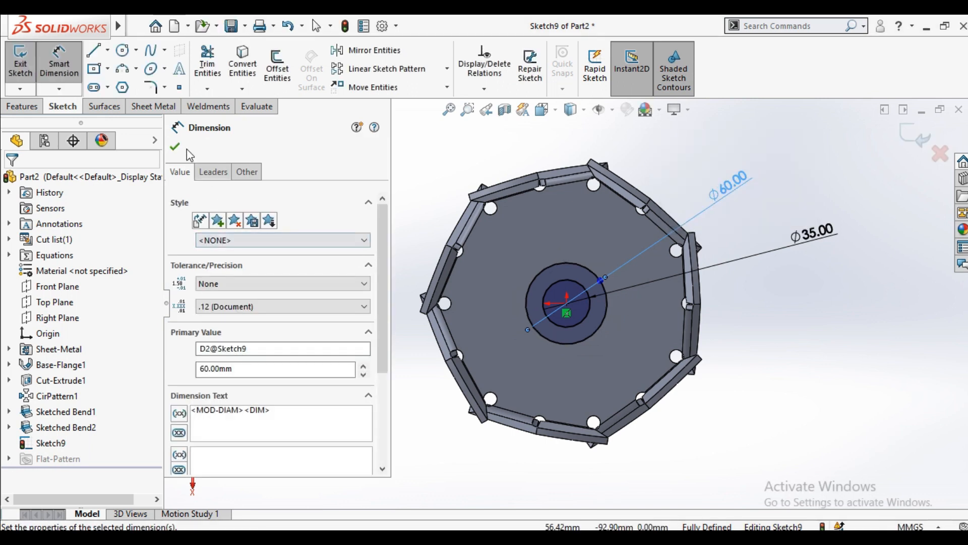
{"action": "left_click", "coordinate": [175, 147]}
Extrude the ring profile as a blind boss 50 mm deep, merged with the disc.
{"action": "left_click", "coordinate": [29, 107]}
{"action": "left_click", "coordinate": [37, 73]}
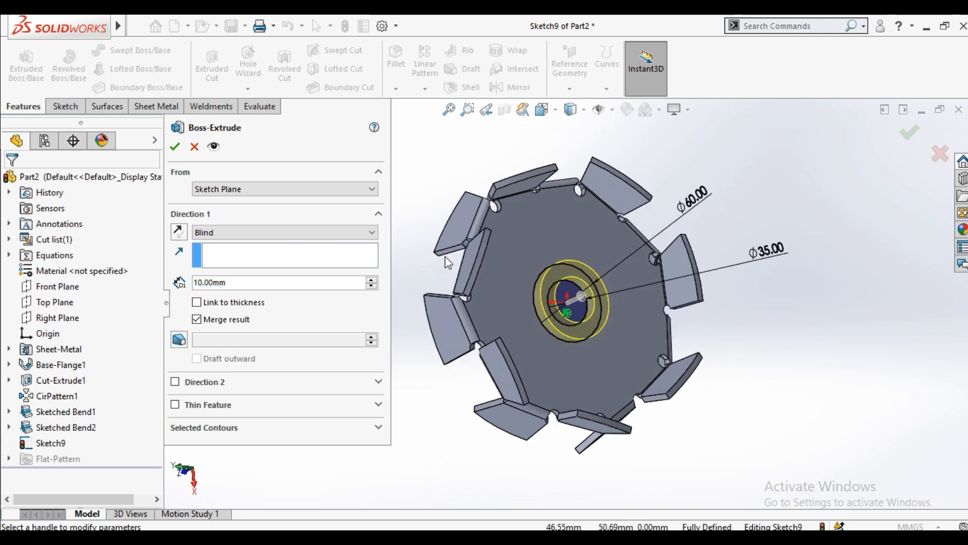
{"action": "left_click", "coordinate": [371, 280]}
{"action": "left_click", "coordinate": [372, 280]}
{"action": "left_click", "coordinate": [371, 280]}
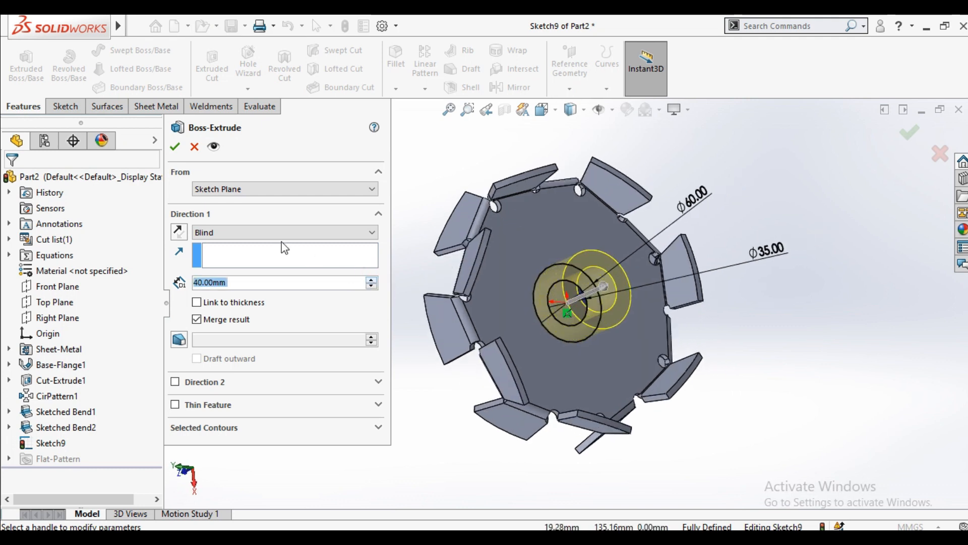
{"action": "left_click", "coordinate": [373, 280]}
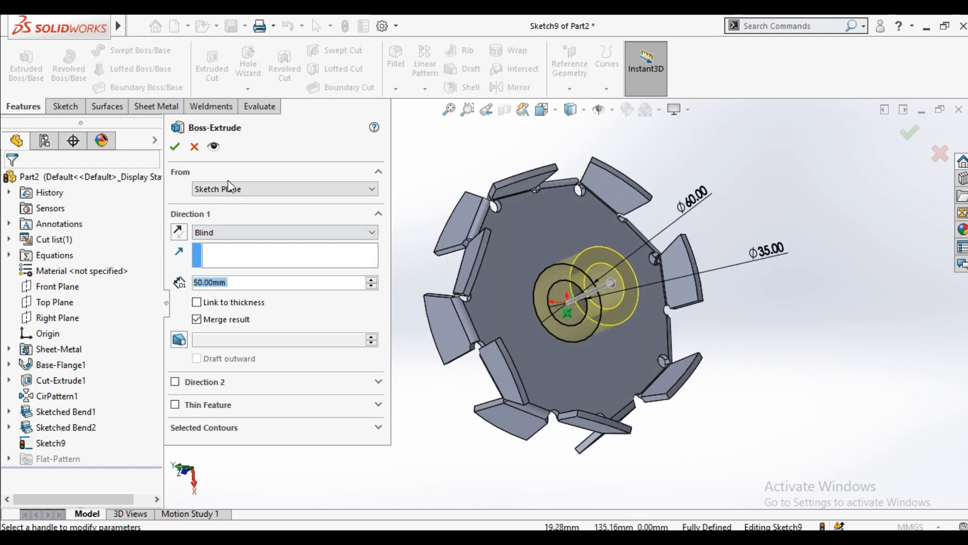
{"action": "left_click", "coordinate": [176, 147]}
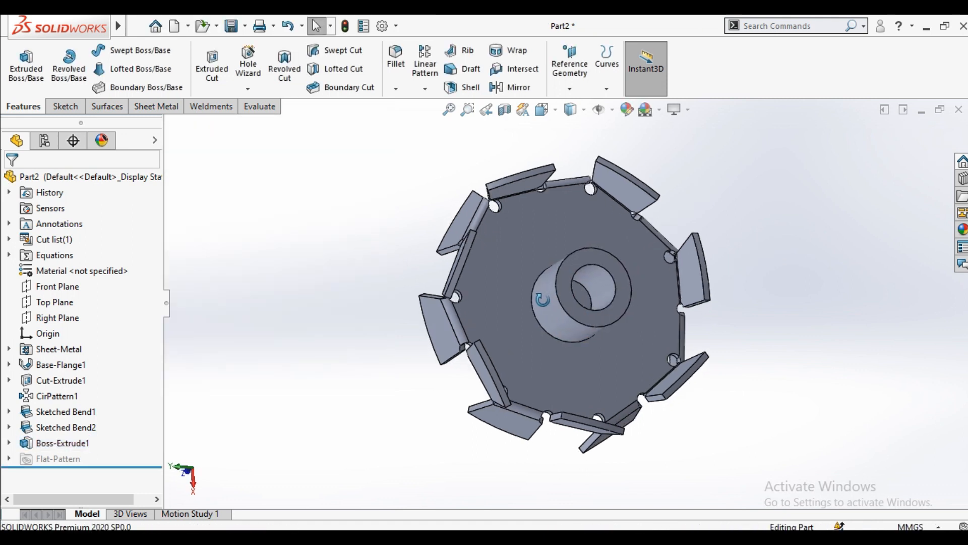
Sketch on the disc face inside the hub, convert its boundary edge, and extrude-cut it 50 mm deep.
{"action": "left_click", "coordinate": [568, 292]}
{"action": "left_click", "coordinate": [637, 247]}
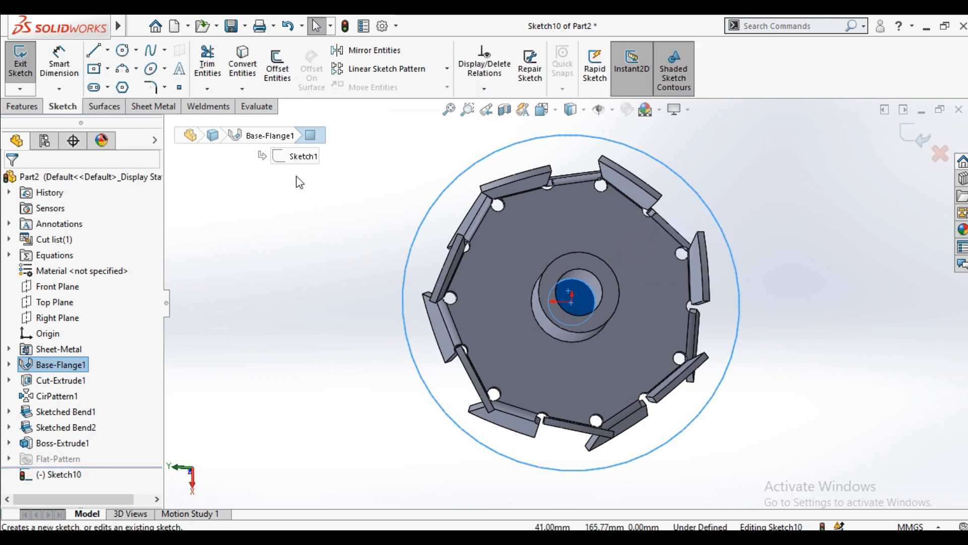
{"action": "left_click", "coordinate": [243, 63]}
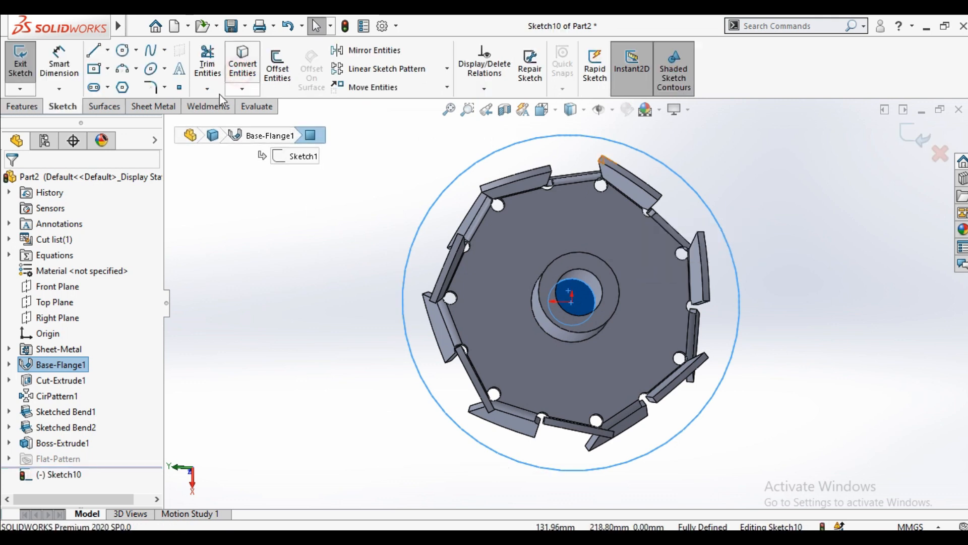
{"action": "left_click", "coordinate": [39, 107]}
{"action": "left_click", "coordinate": [212, 63]}
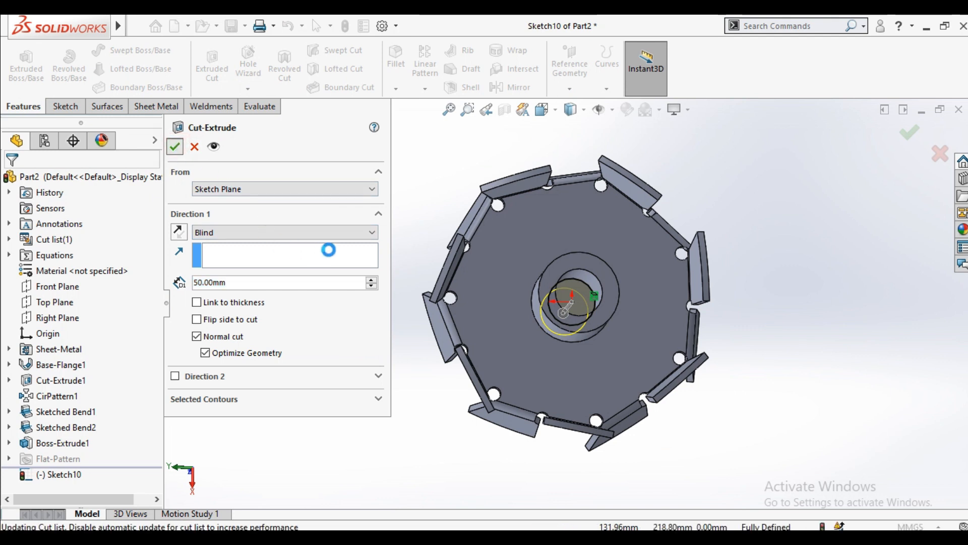
Fillet the edge where the hub meets the disc face with a symmetric 10 mm radius.
{"action": "middle_click_drag", "start_coordinate": [546, 281], "coordinate": [566, 389]}
{"action": "scroll", "coordinate": [546, 326], "scroll_direction": "down", "scroll_amount": 1}
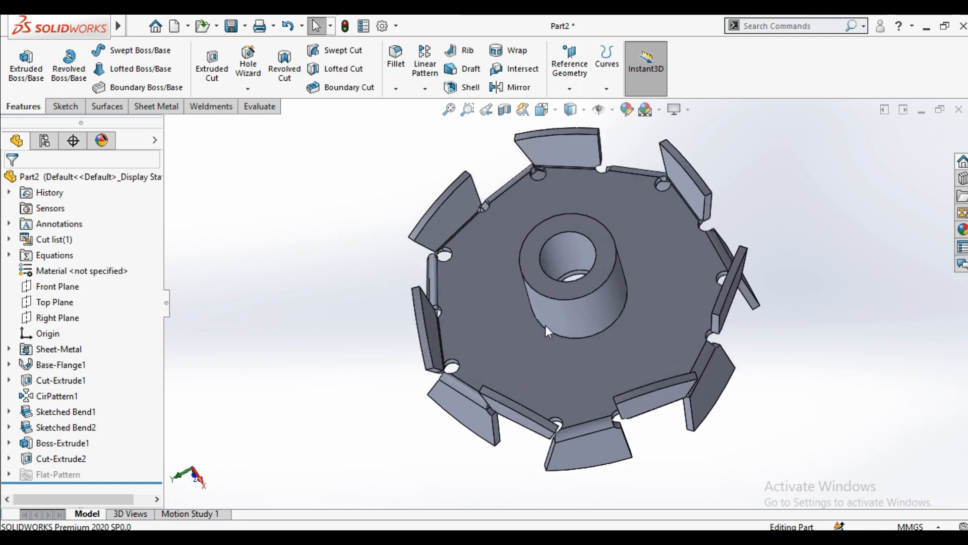
{"action": "scroll", "coordinate": [546, 327], "scroll_direction": "down", "scroll_amount": 1}
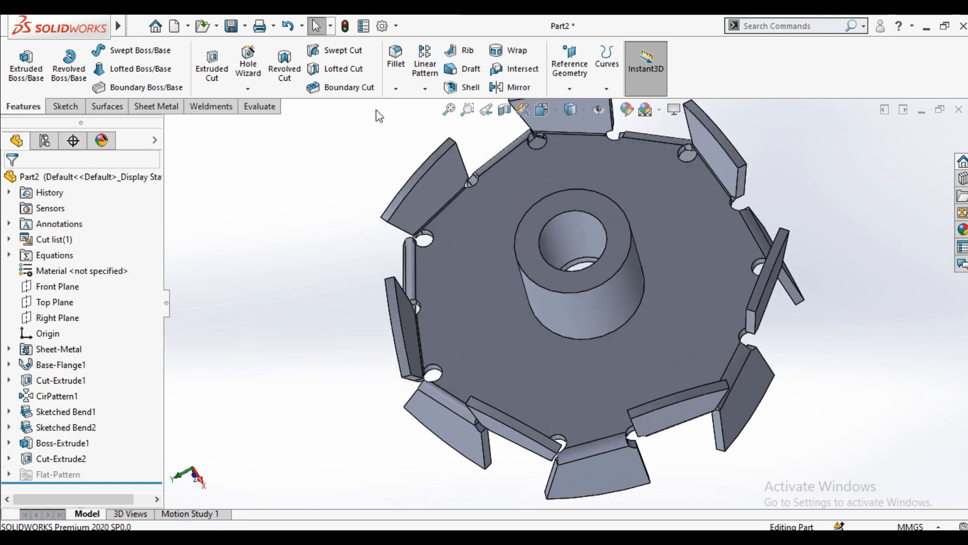
{"action": "left_click", "coordinate": [566, 337]}
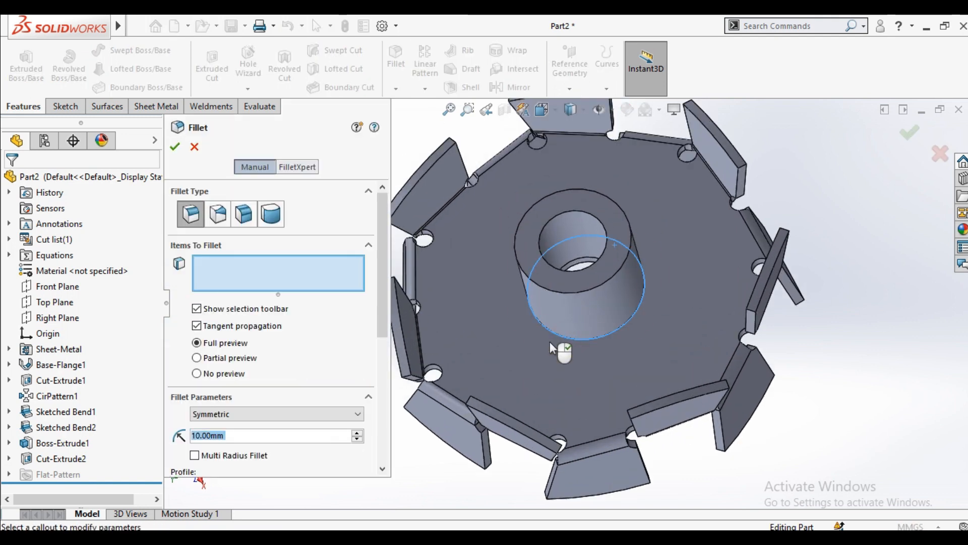
{"action": "left_click", "coordinate": [174, 147]}
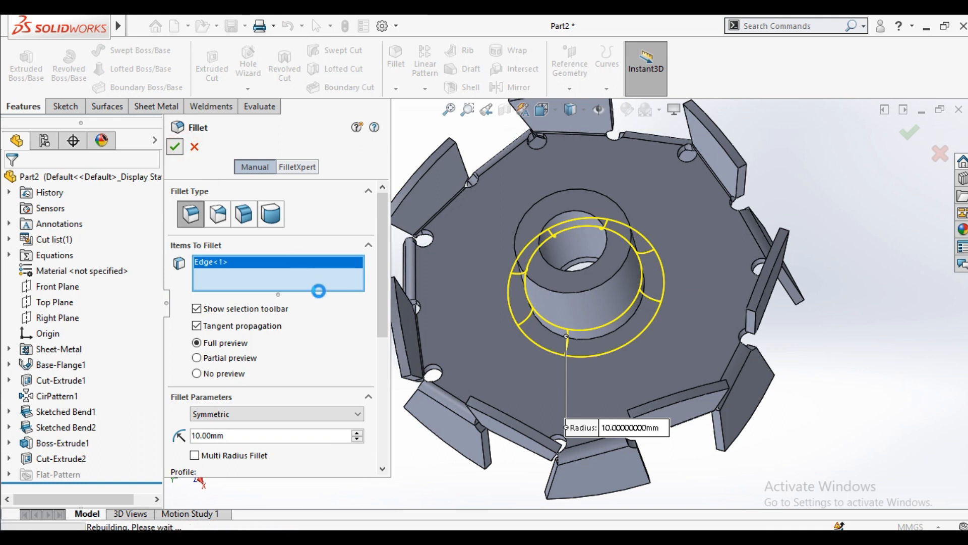
Chamfer the outer and inner circular edges of the hub's free end by 1 mm at 45 degrees.
{"action": "scroll", "coordinate": [616, 319], "scroll_direction": "up", "scroll_amount": 3}
{"action": "middle_click_drag", "start_coordinate": [616, 319], "coordinate": [694, 385]}
{"action": "scroll", "coordinate": [648, 312], "scroll_direction": "down", "scroll_amount": 5}
{"action": "middle_click_drag", "start_coordinate": [679, 346], "coordinate": [707, 333]}
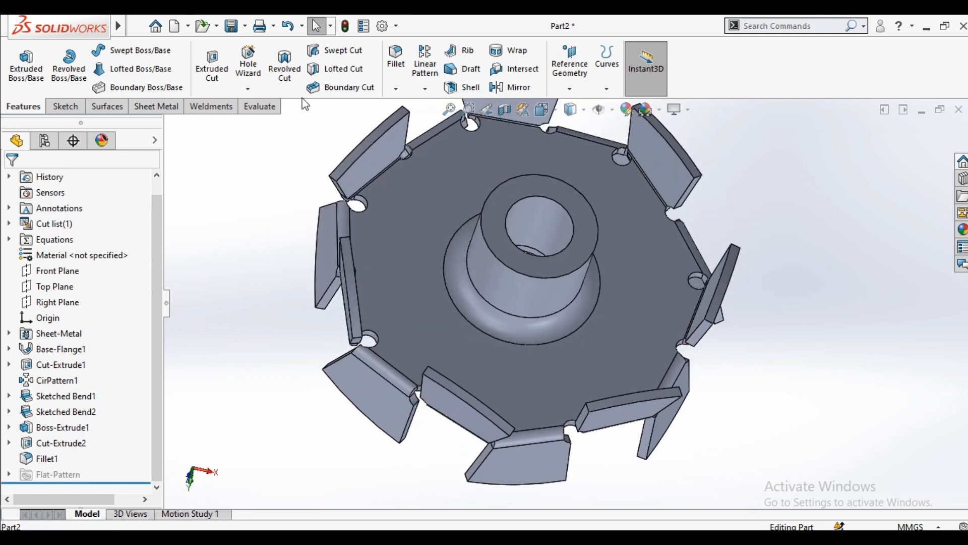
{"action": "left_click", "coordinate": [396, 90]}
{"action": "left_click", "coordinate": [418, 123]}
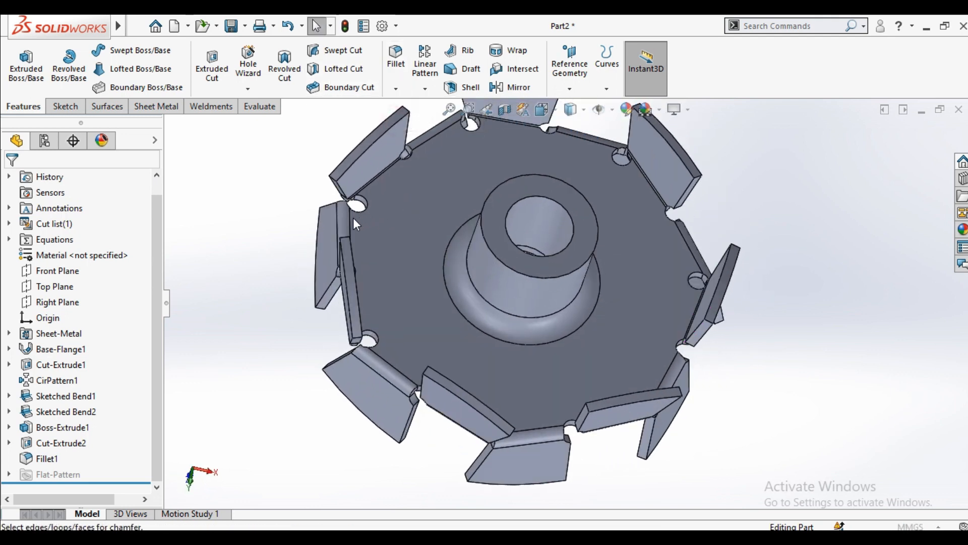
{"action": "type", "text": "1.00mm"}
{"action": "key", "text": "Return"}
{"action": "scroll", "coordinate": [560, 210], "scroll_direction": "down", "scroll_amount": 3}
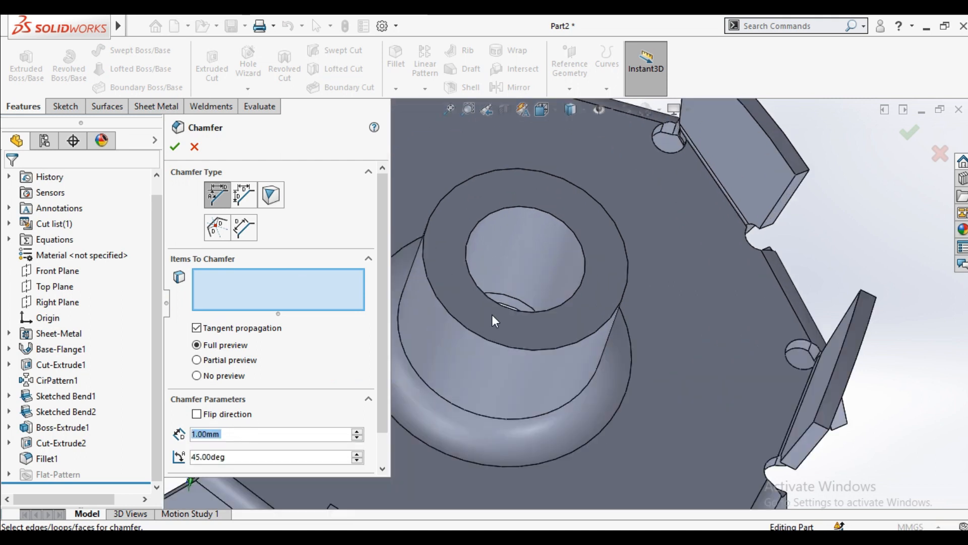
{"action": "left_click", "coordinate": [483, 338]}
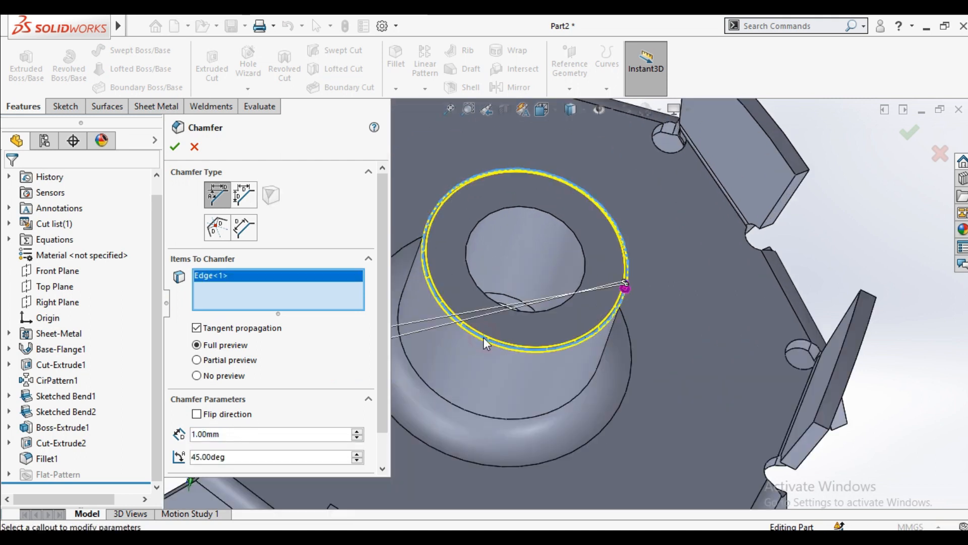
{"action": "left_click", "coordinate": [509, 309]}
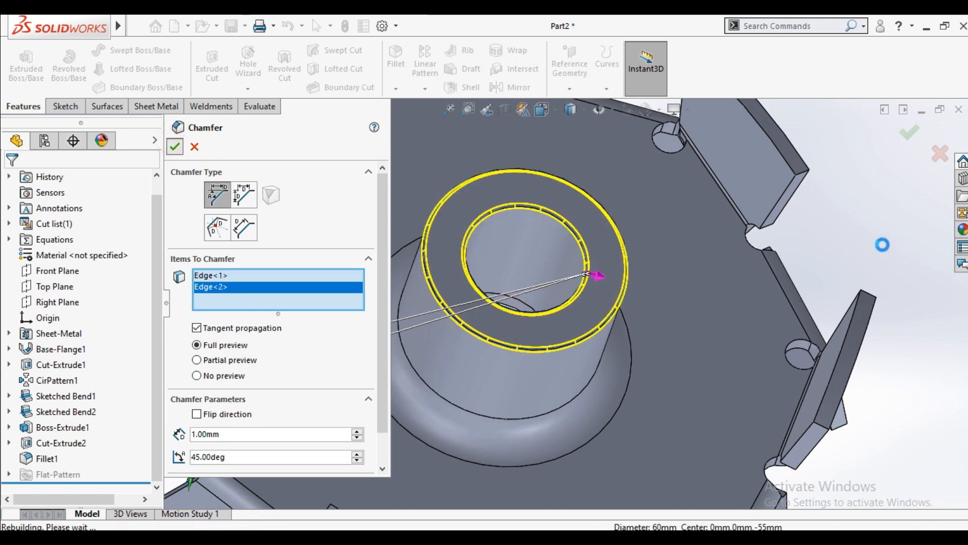
Apply the polished steel metal appearance to the whole part.
{"action": "scroll", "coordinate": [751, 200], "scroll_direction": "up", "scroll_amount": 4}
{"action": "scroll", "coordinate": [752, 200], "scroll_direction": "up", "scroll_amount": 2}
{"action": "middle_click_drag", "start_coordinate": [752, 200], "coordinate": [860, 175]}
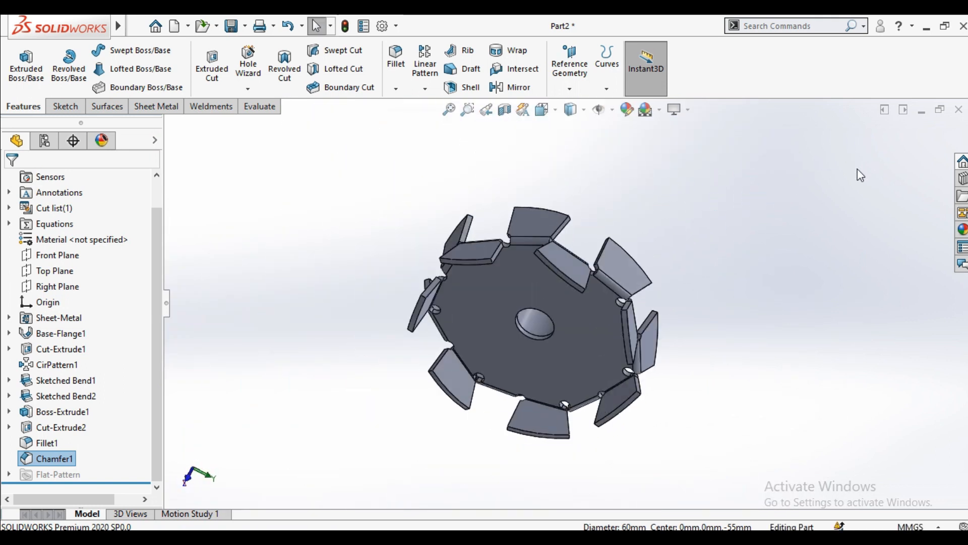
{"action": "scroll", "coordinate": [666, 278], "scroll_direction": "down", "scroll_amount": 2}
{"action": "middle_click_drag", "start_coordinate": [674, 288], "coordinate": [655, 247]}
{"action": "scroll", "coordinate": [715, 274], "scroll_direction": "up", "scroll_amount": 3}
{"action": "left_click", "coordinate": [962, 230]}
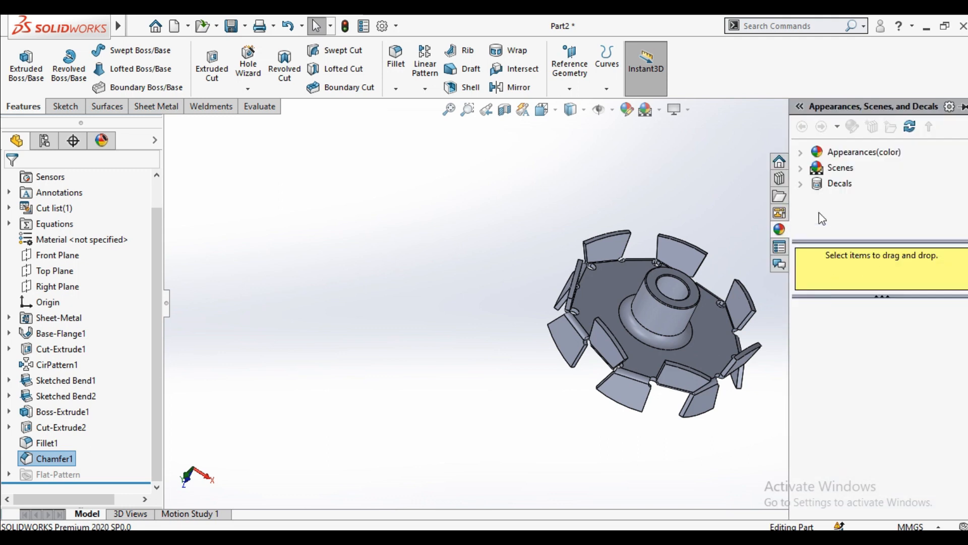
{"action": "left_click", "coordinate": [801, 153]}
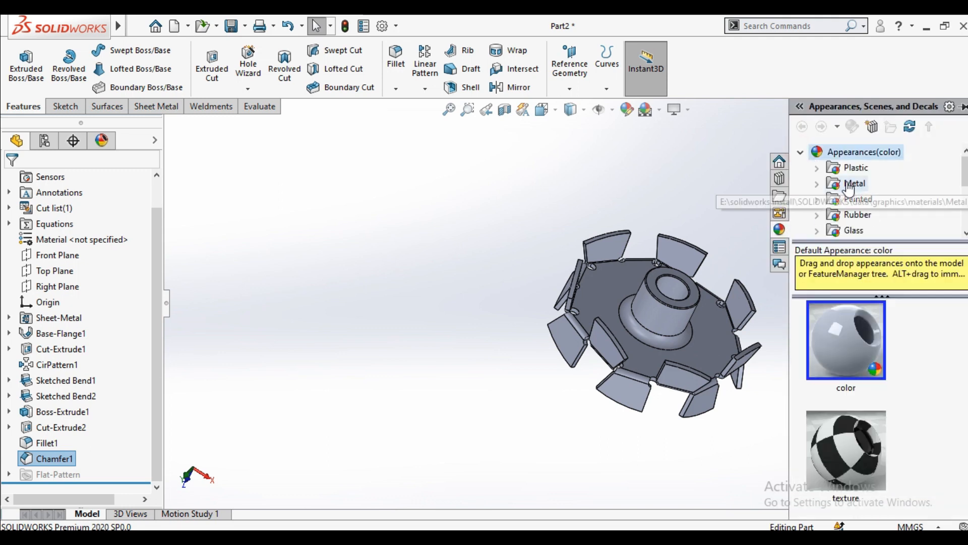
{"action": "left_click_drag", "start_coordinate": [846, 340], "coordinate": [650, 323]}
{"action": "left_click", "coordinate": [696, 325]}
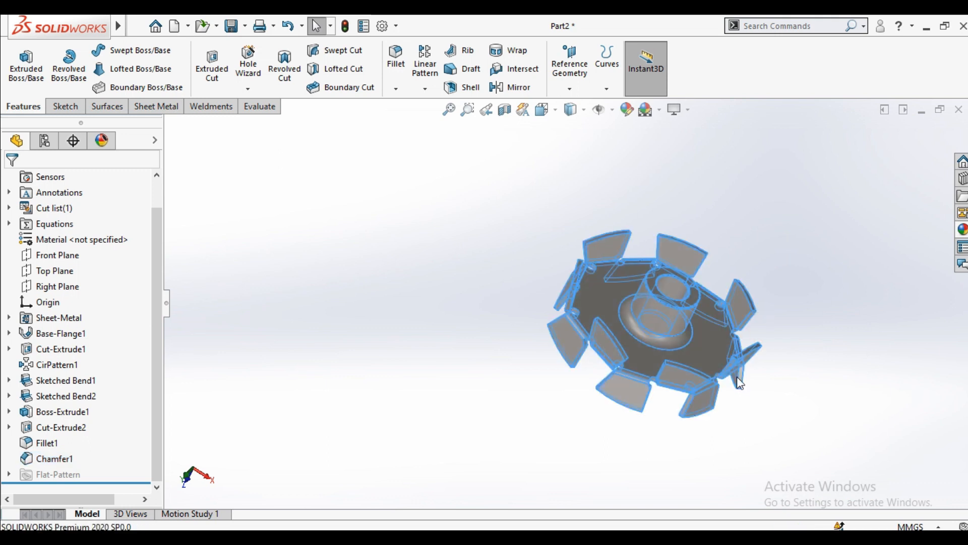
Edit the part's polished steel appearance and change its colour to light teal.
{"action": "scroll", "coordinate": [589, 308], "scroll_direction": "down", "scroll_amount": 5}
{"action": "scroll", "coordinate": [549, 271], "scroll_direction": "up", "scroll_amount": 2}
{"action": "scroll", "coordinate": [524, 177], "scroll_direction": "down", "scroll_amount": 3}
{"action": "key", "text": "f"}
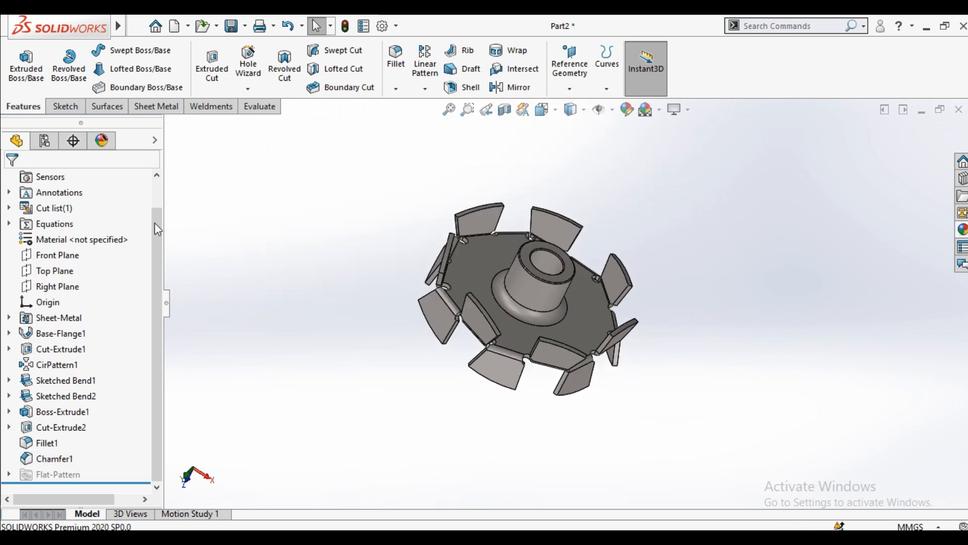
{"action": "left_click", "coordinate": [102, 146]}
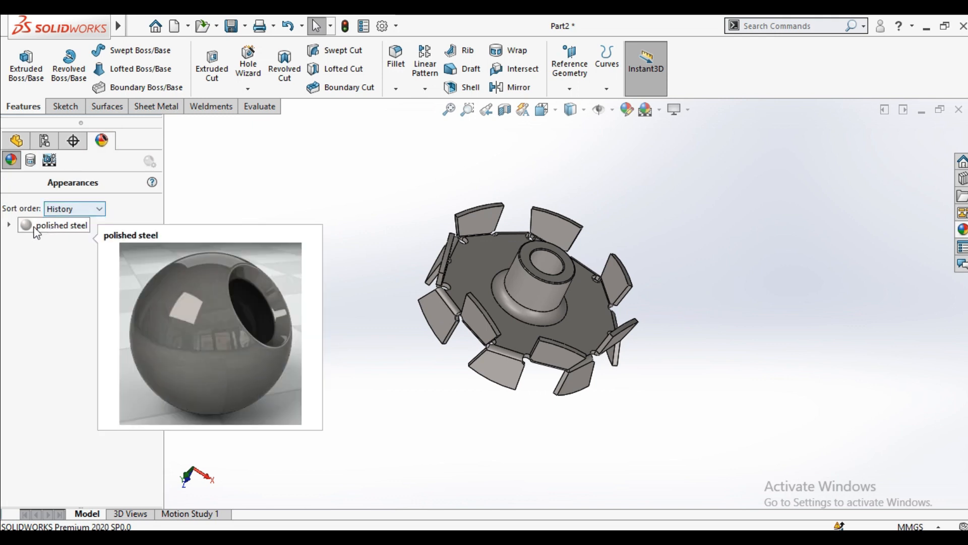
{"action": "left_click", "coordinate": [15, 227]}
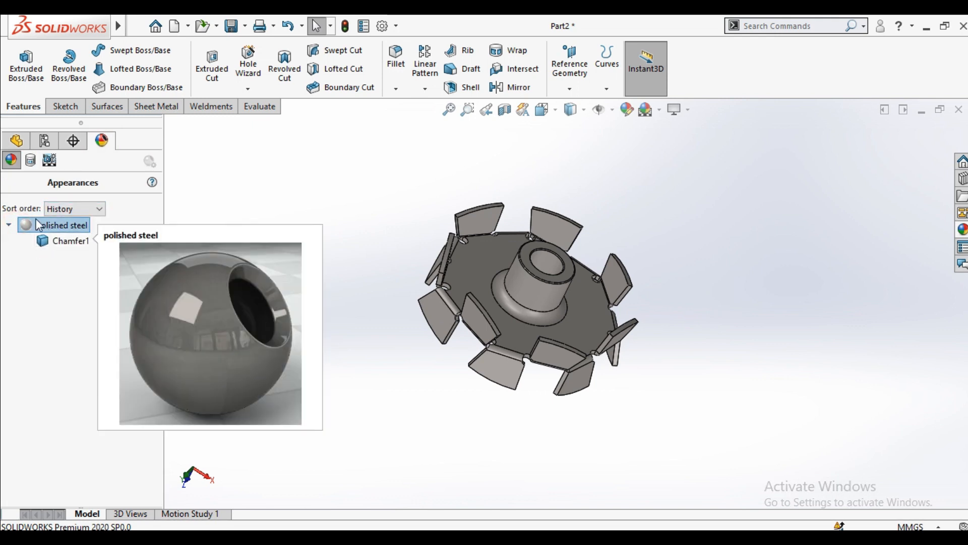
{"action": "right_click", "coordinate": [45, 225]}
{"action": "left_click", "coordinate": [58, 247]}
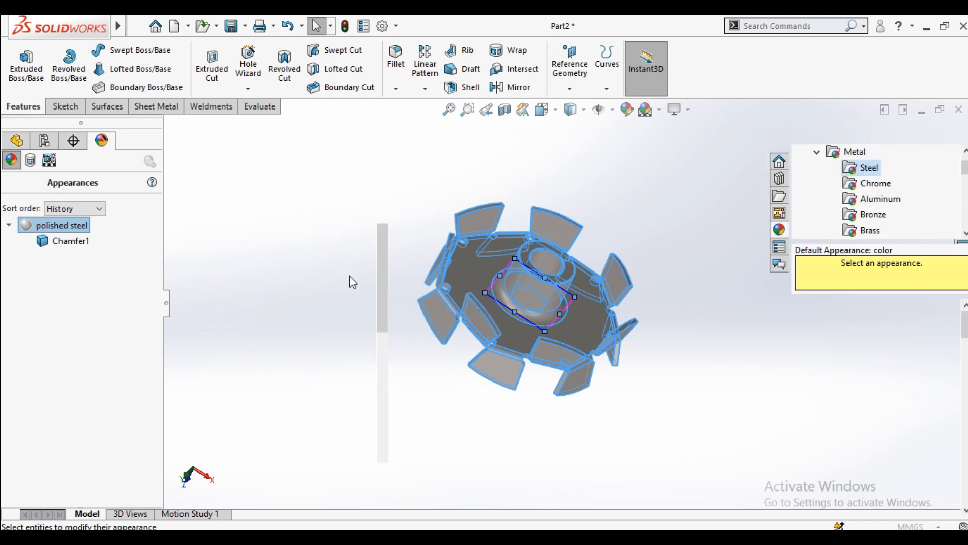
{"action": "left_click", "coordinate": [281, 395]}
{"action": "left_click", "coordinate": [174, 146]}
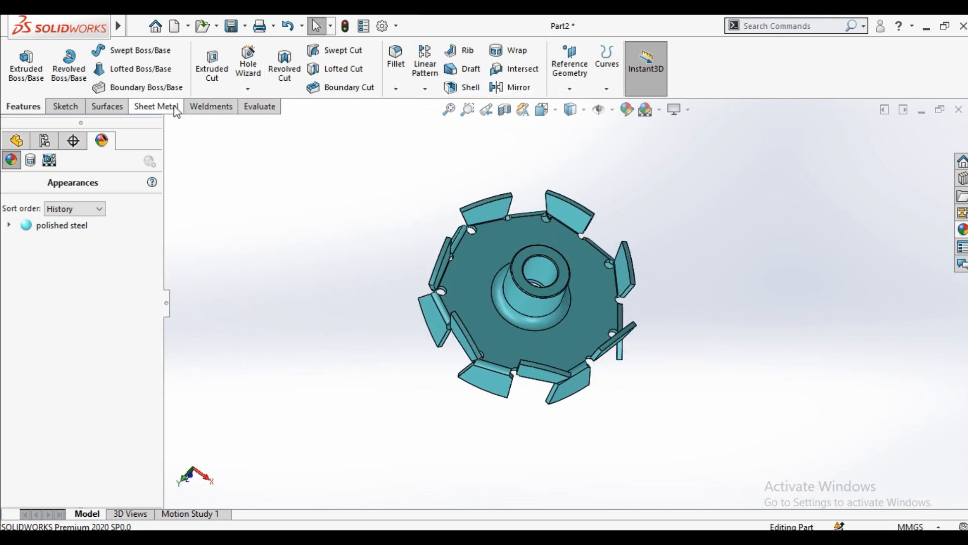
Flatten the sheet metal part and orient the view normal to the slotted disc face.
{"action": "left_click", "coordinate": [156, 106]}
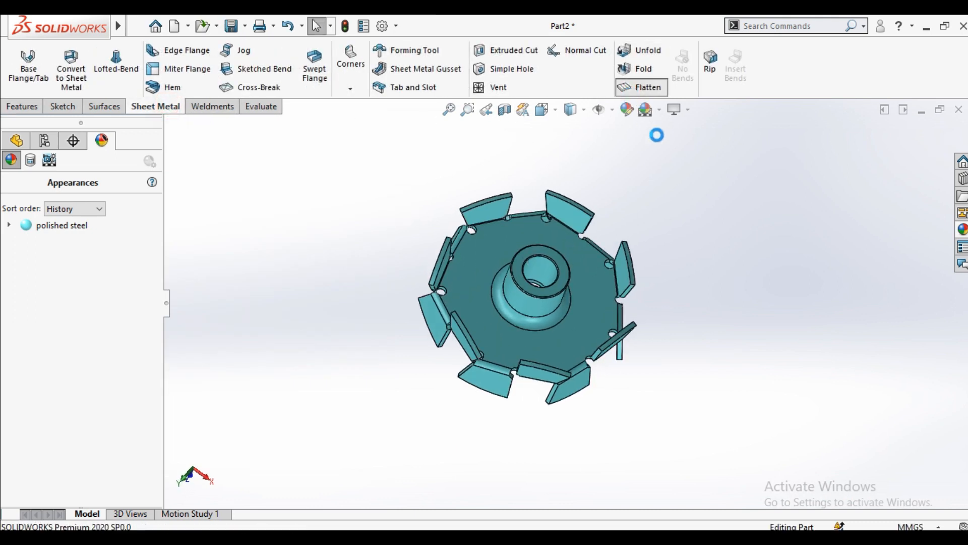
{"action": "middle_click_drag", "start_coordinate": [681, 276], "coordinate": [625, 419]}
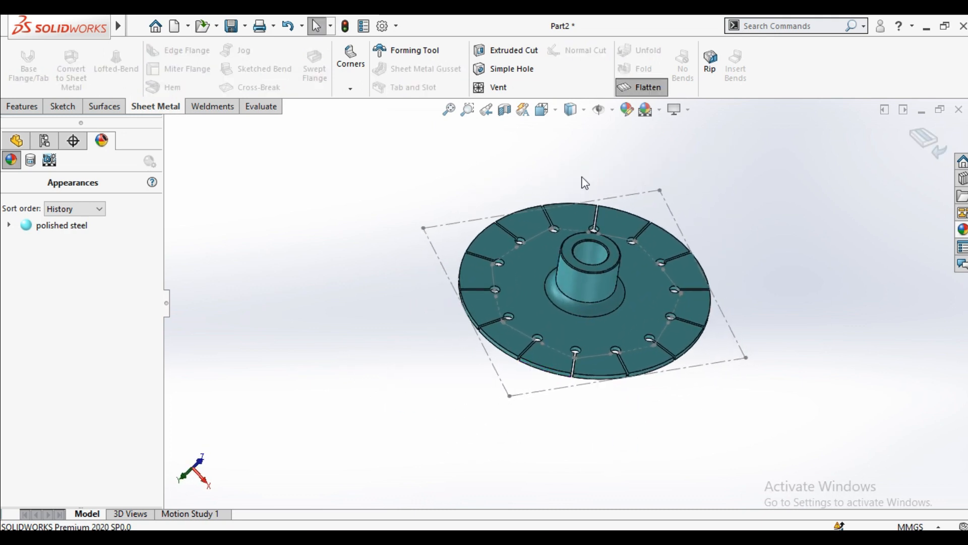
{"action": "left_click", "coordinate": [542, 109]}
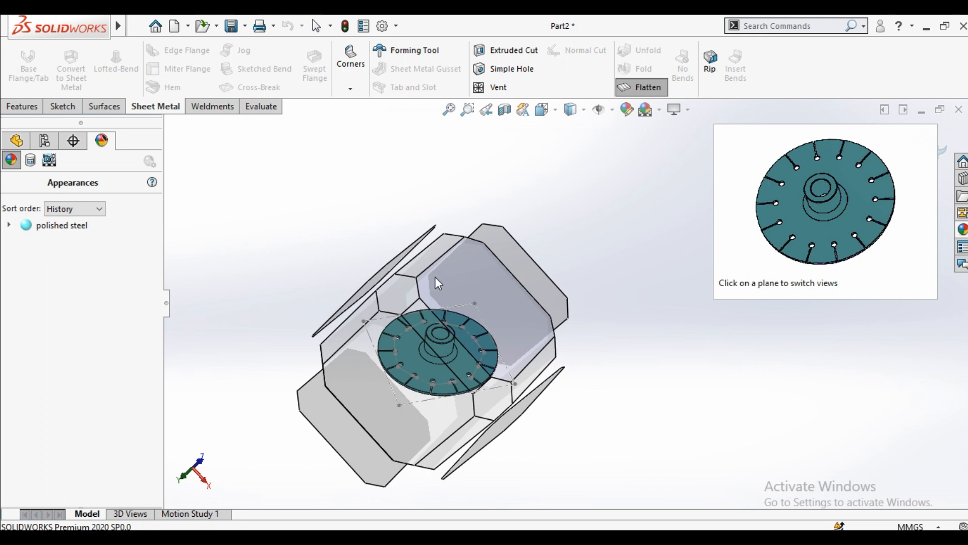
{"action": "left_click", "coordinate": [438, 277]}
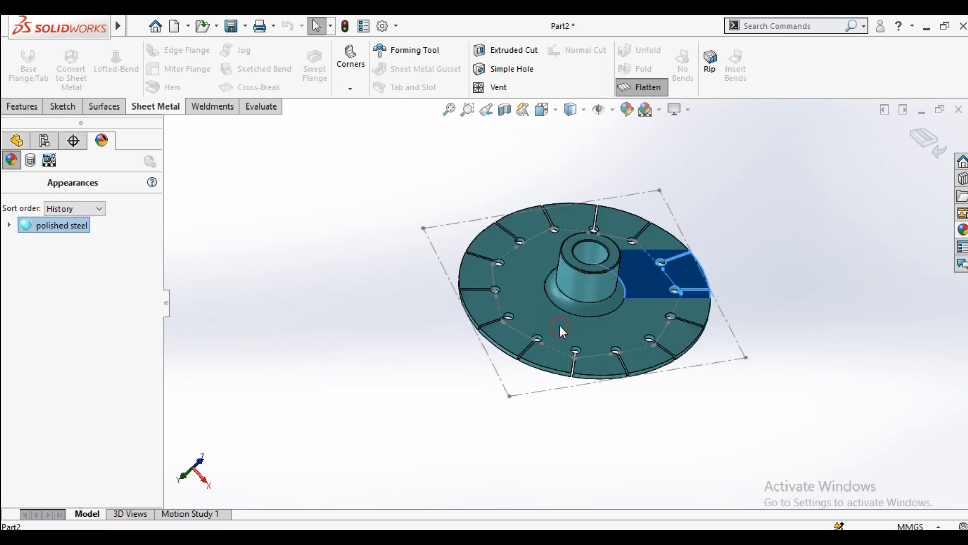
{"action": "left_click", "coordinate": [560, 326]}
{"action": "left_click", "coordinate": [553, 109]}
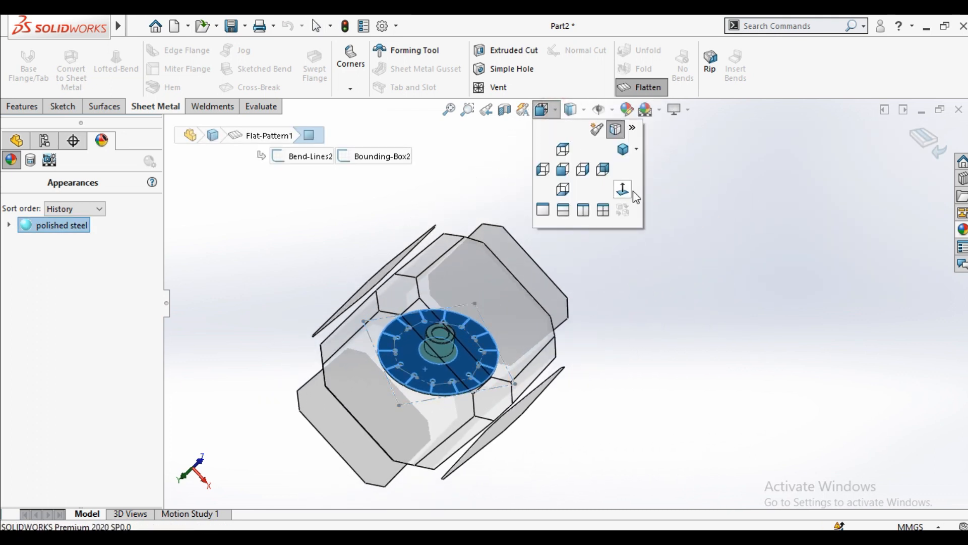
{"action": "left_click", "coordinate": [619, 191]}
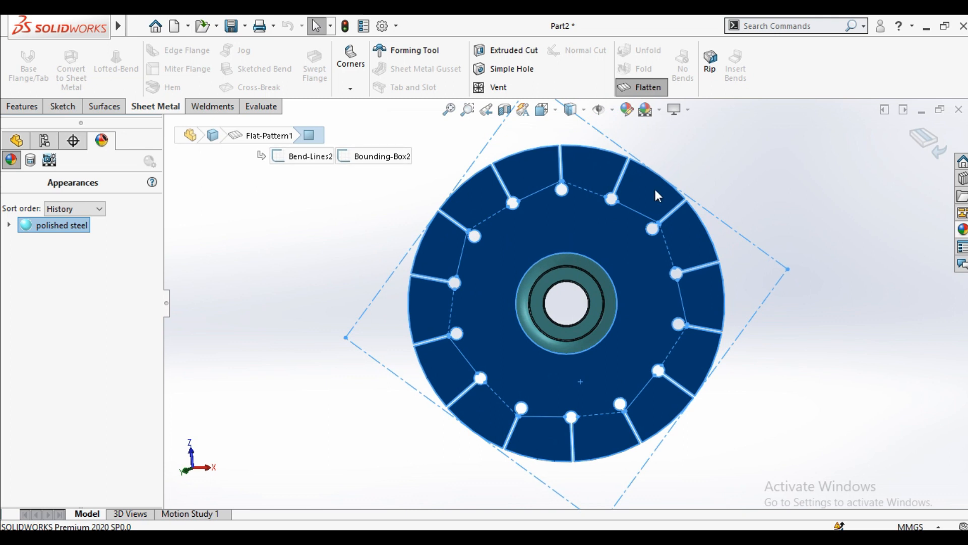
Exit the flat pattern to restore the bent tabs and examine the folded part.
{"action": "left_click", "coordinate": [641, 88]}
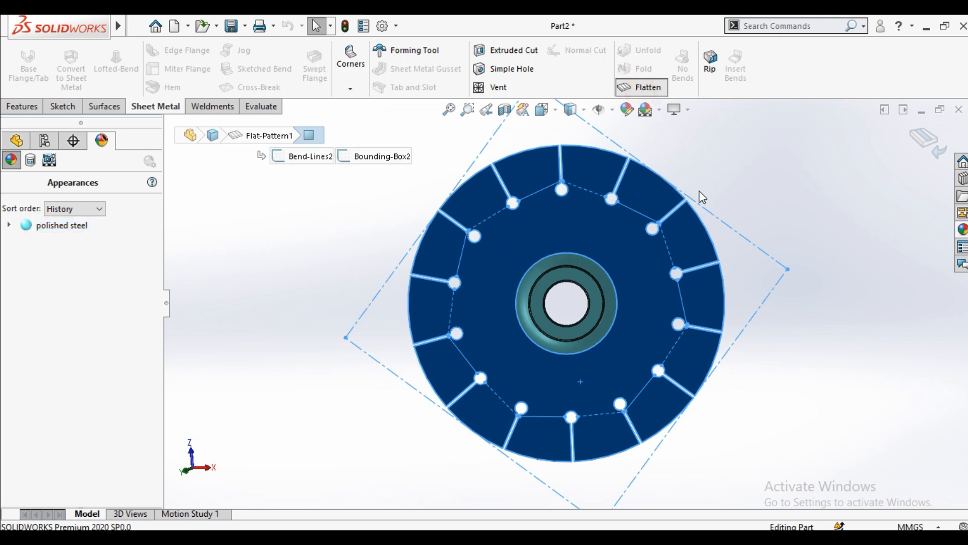
{"action": "middle_click_drag", "start_coordinate": [728, 327], "coordinate": [619, 387]}
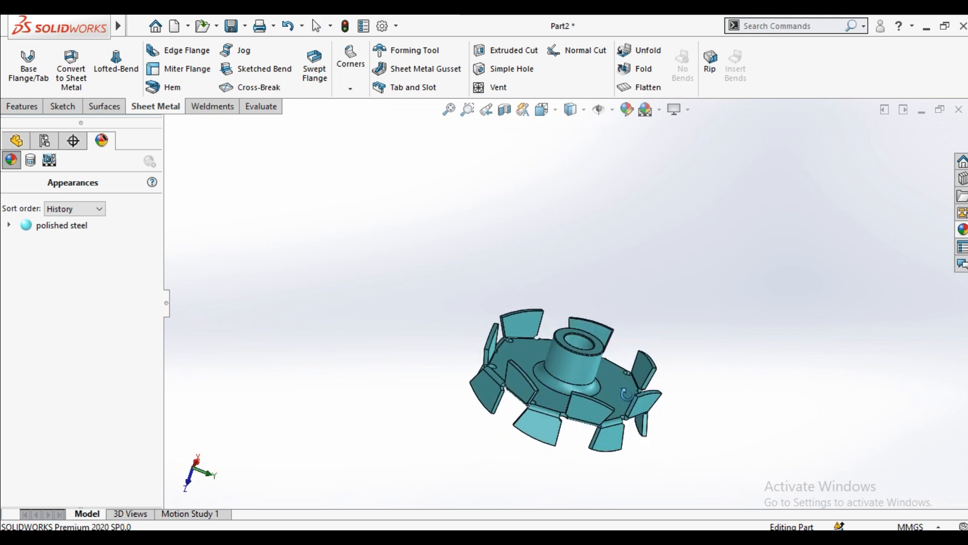
{"action": "scroll", "coordinate": [609, 401], "scroll_direction": "down", "scroll_amount": 3}
{"action": "scroll", "coordinate": [555, 449], "scroll_direction": "up", "scroll_amount": 2}
{"action": "scroll", "coordinate": [576, 287], "scroll_direction": "down", "scroll_amount": 2}
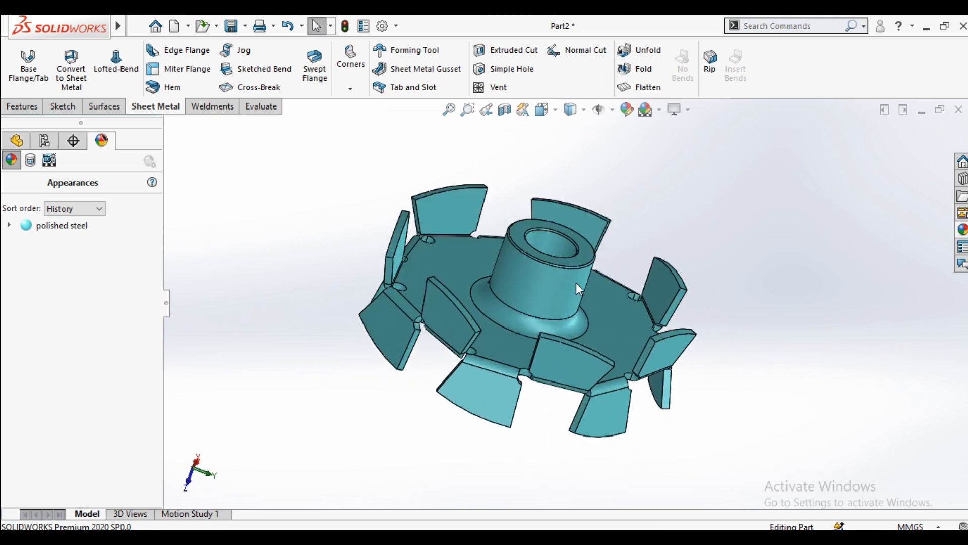
Show the part in side-by-side front and right viewports, return to a single view, and inspect the hub and tabs.
{"action": "left_click", "coordinate": [550, 114]}
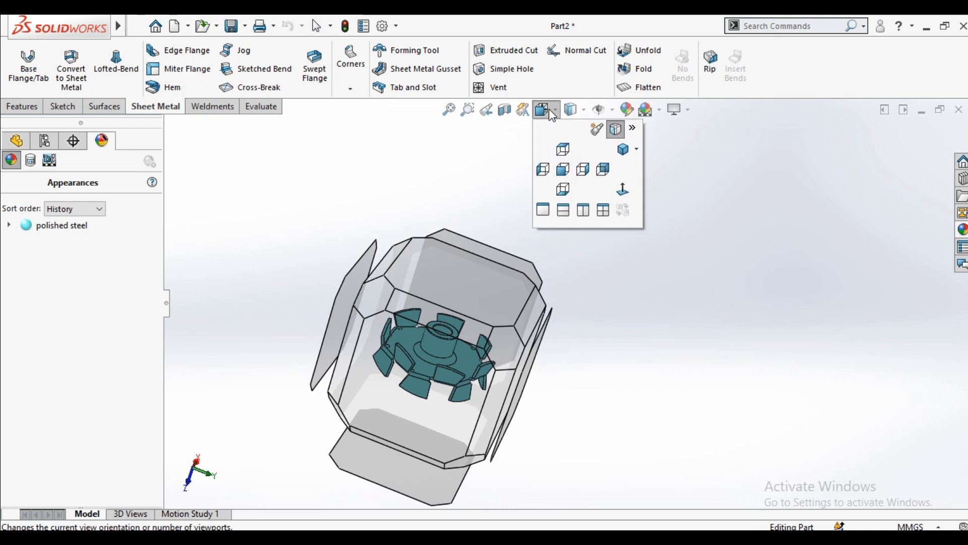
{"action": "left_click", "coordinate": [586, 212]}
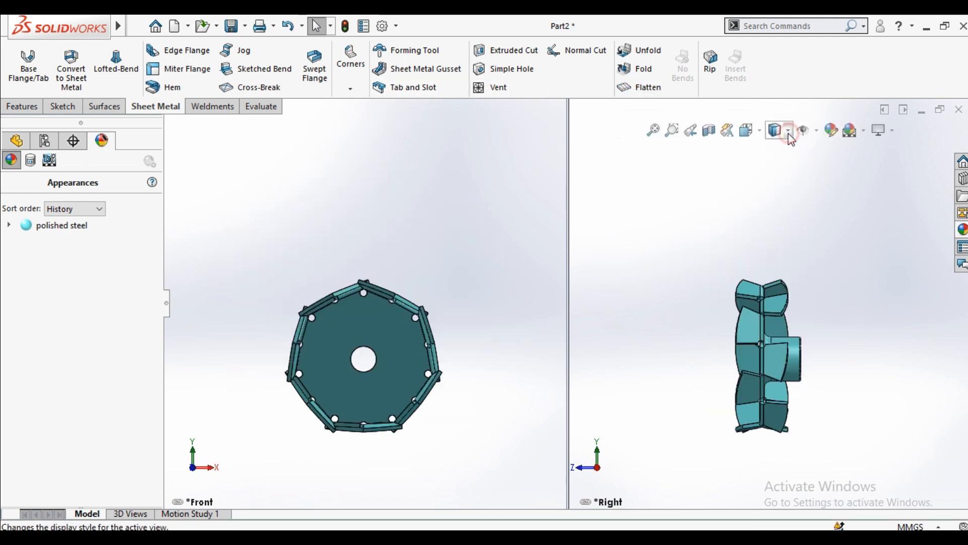
{"action": "left_click", "coordinate": [789, 135]}
{"action": "left_click", "coordinate": [754, 136]}
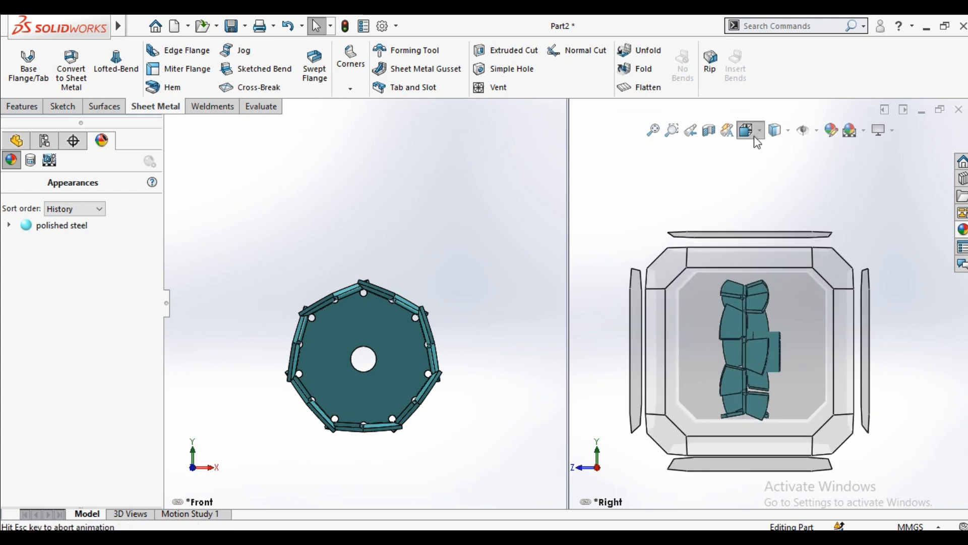
{"action": "left_click", "coordinate": [753, 231]}
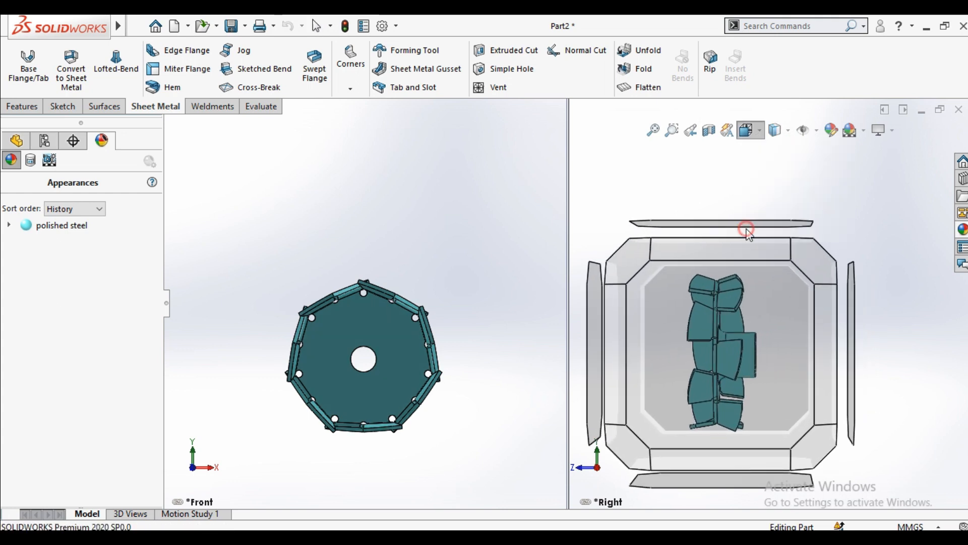
{"action": "middle_click_drag", "start_coordinate": [642, 361], "coordinate": [519, 323]}
{"action": "scroll", "coordinate": [537, 356], "scroll_direction": "down", "scroll_amount": 6}
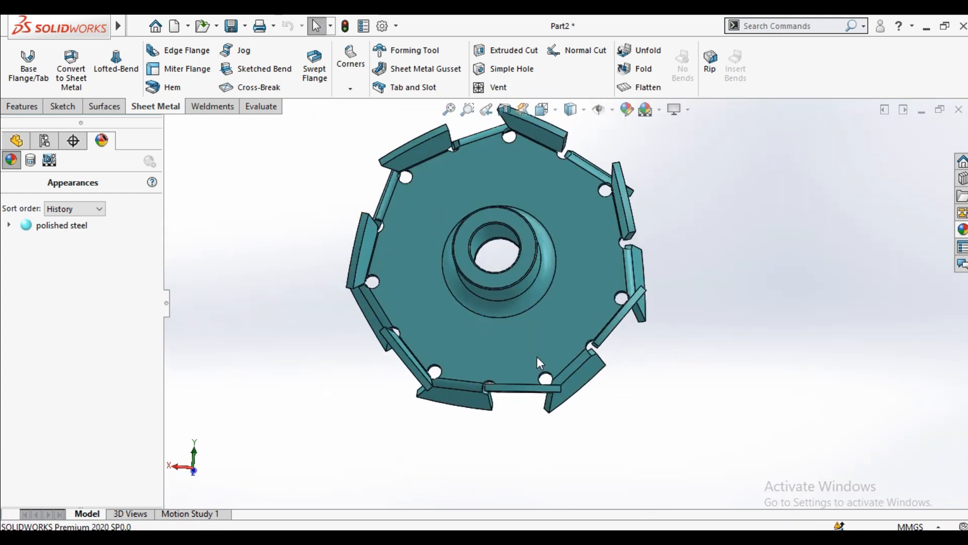
{"action": "scroll", "coordinate": [503, 288], "scroll_direction": "up", "scroll_amount": 3}
{"action": "middle_click_drag", "start_coordinate": [460, 218], "coordinate": [519, 189]}
{"action": "scroll", "coordinate": [525, 196], "scroll_direction": "down", "scroll_amount": 1}
{"action": "scroll", "coordinate": [501, 256], "scroll_direction": "down", "scroll_amount": 3}
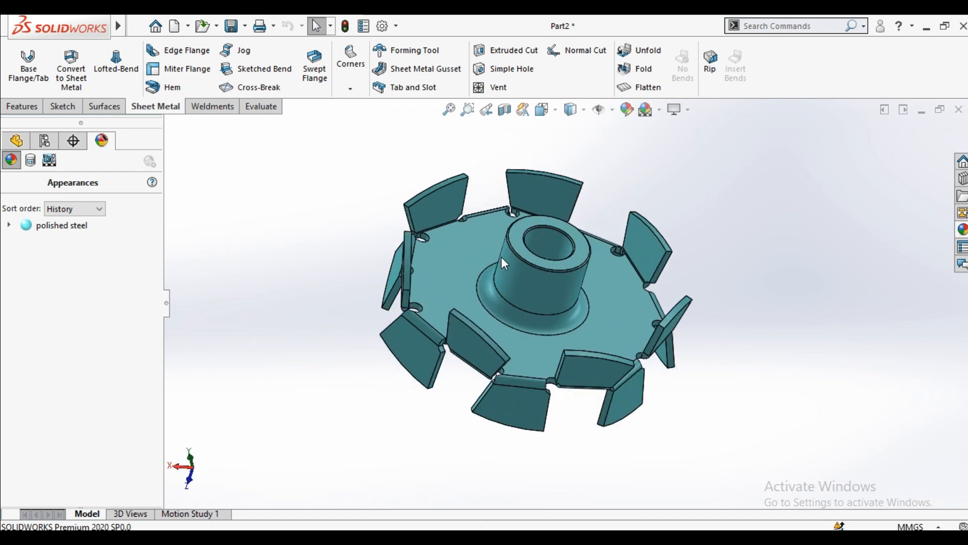